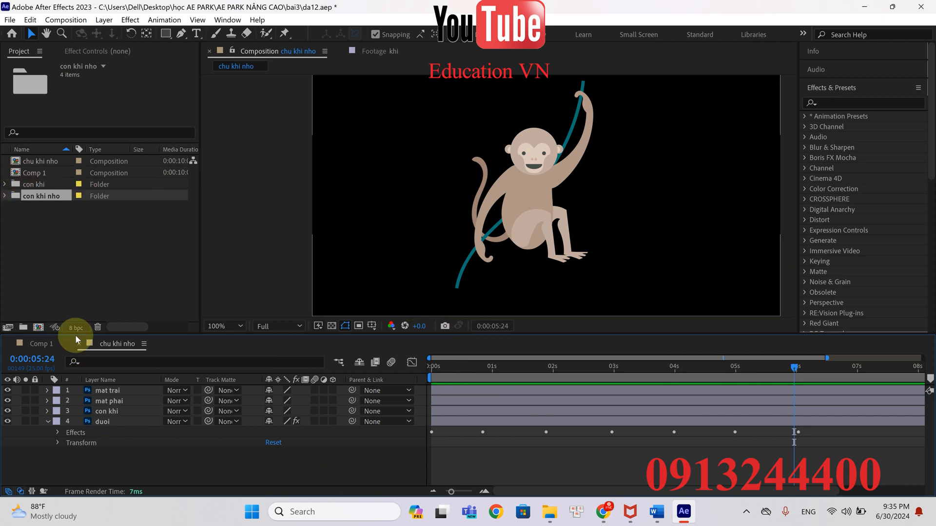
Add the con khi nho folder's layers to Comp 1 and move the mat phai and mat trai layers to the top of the stack
left_click(48, 345)
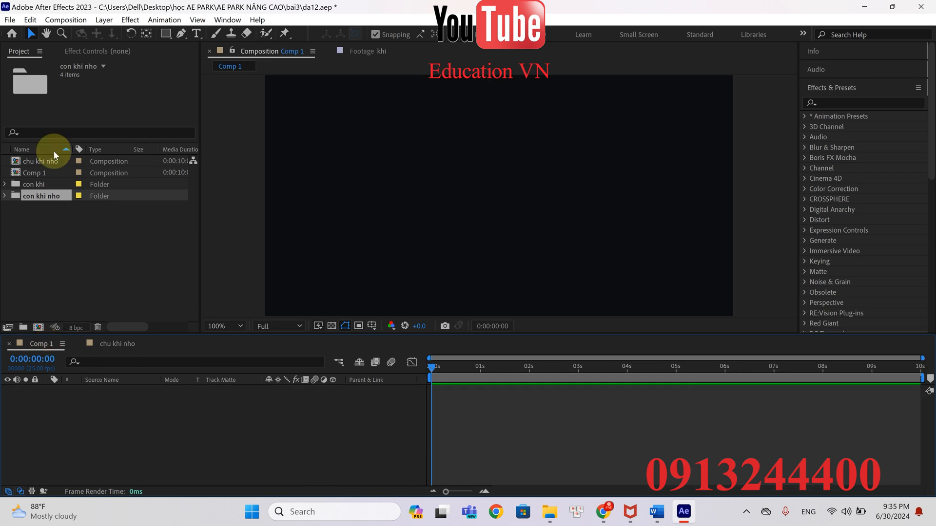
left_click_drag(53, 200, 51, 414)
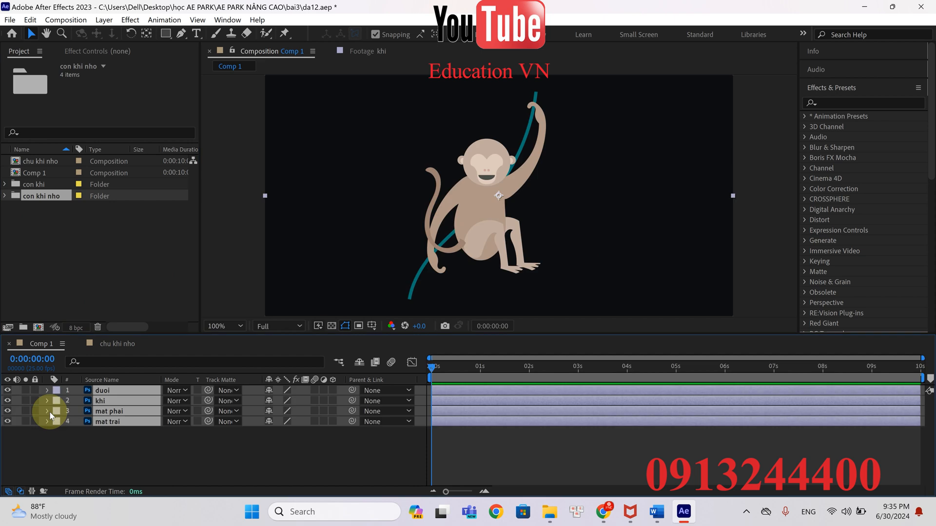
left_click(194, 457)
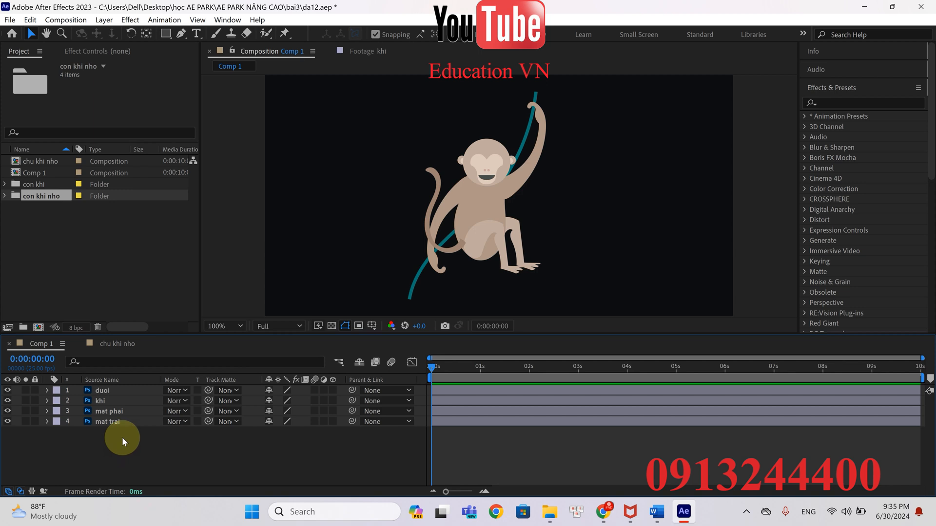
left_click_drag(122, 437, 111, 388)
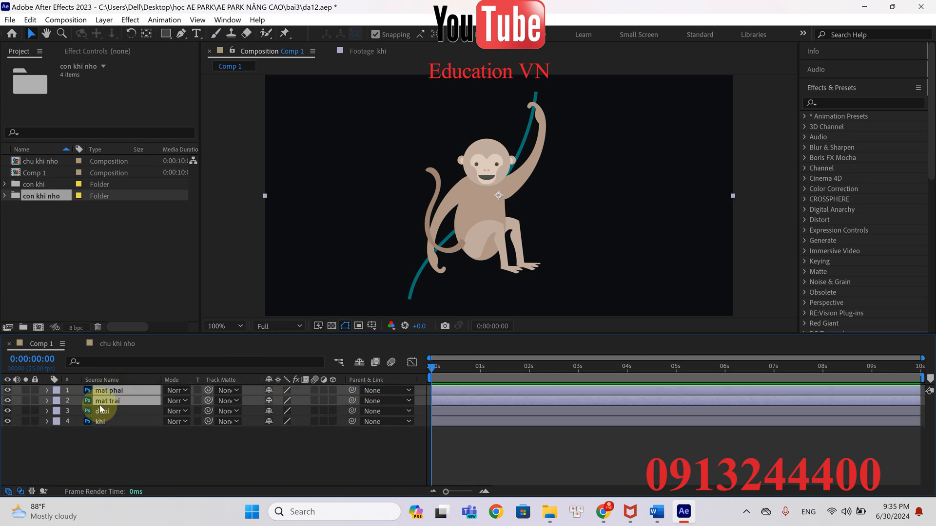
left_click(122, 470)
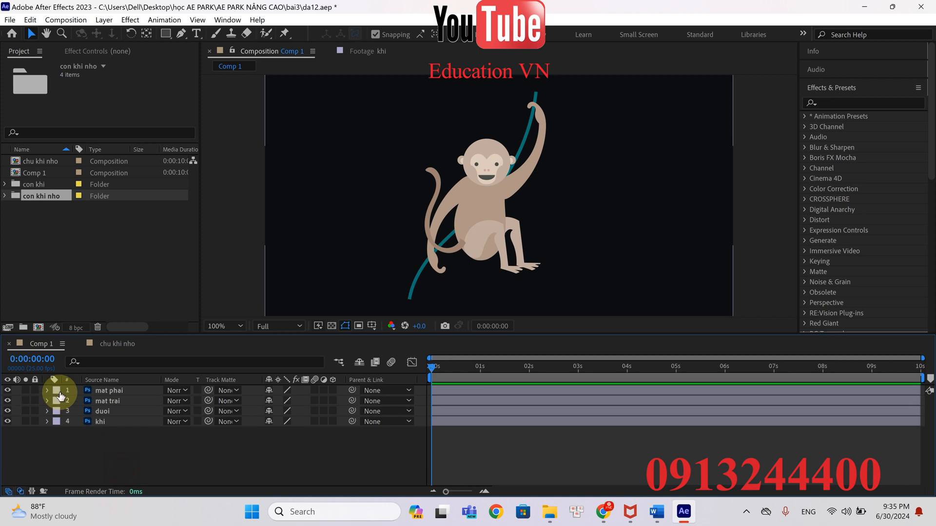
Keyframe the mat phai layer's Opacity at 100% on frame 0 and 0% at 0:00:00:05
left_click(96, 390)
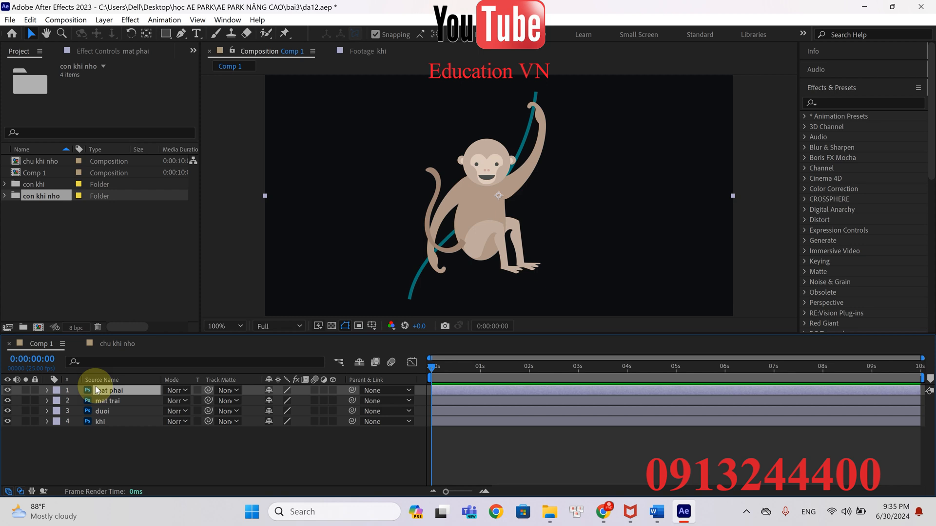
key("t")
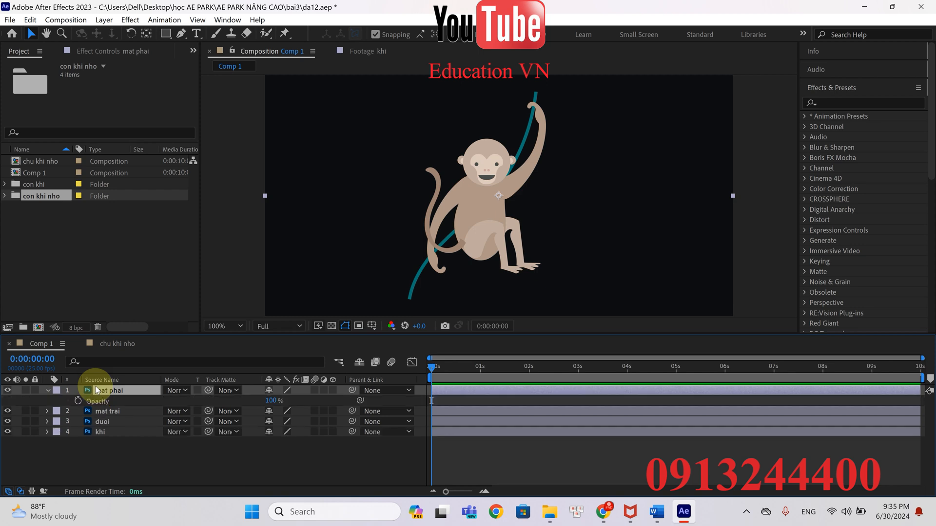
left_click_drag(446, 492, 466, 496)
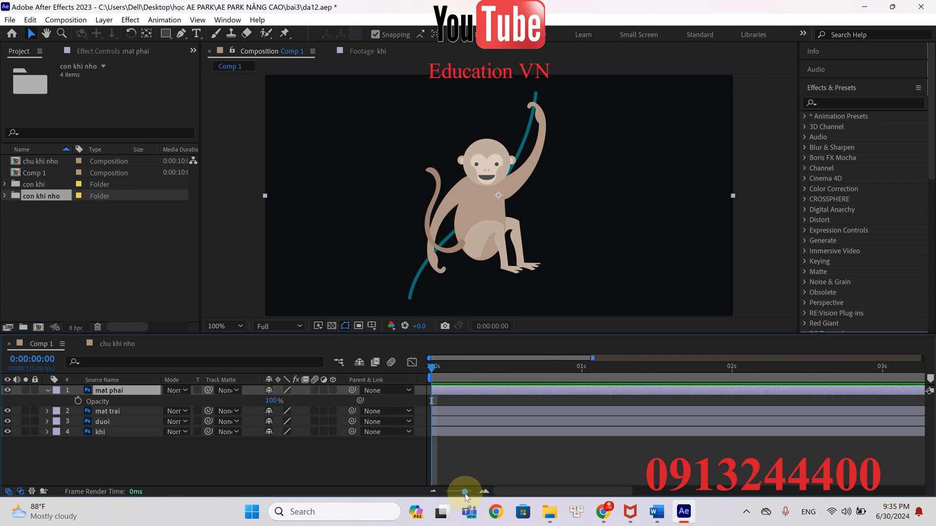
left_click(78, 401)
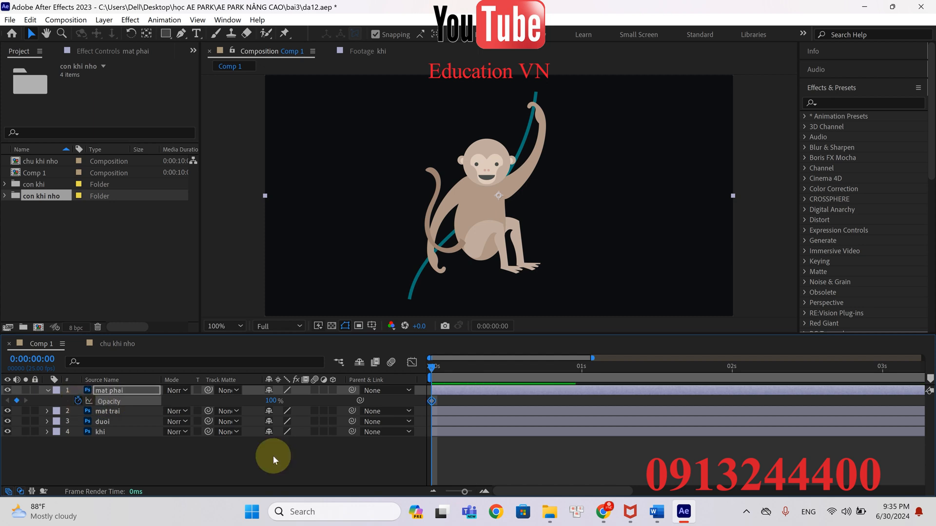
left_click_drag(465, 493, 468, 495)
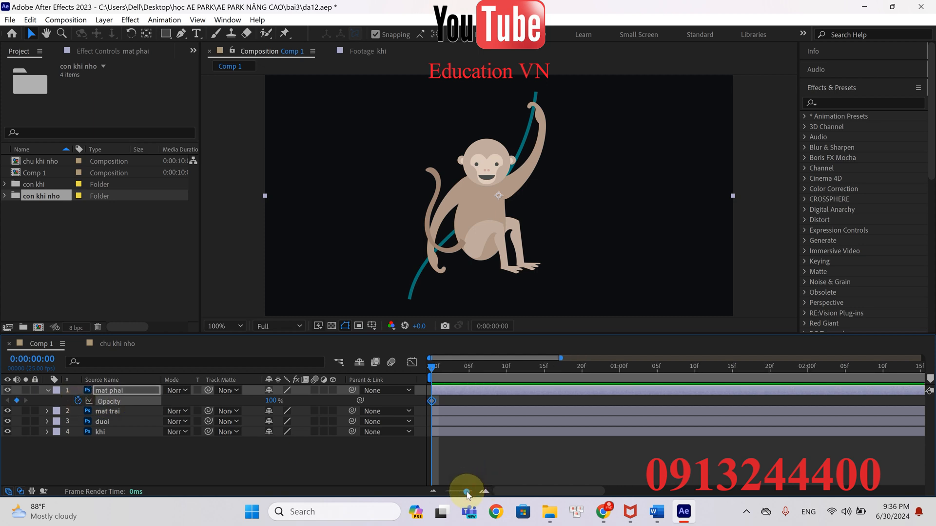
left_click_drag(432, 366, 468, 373)
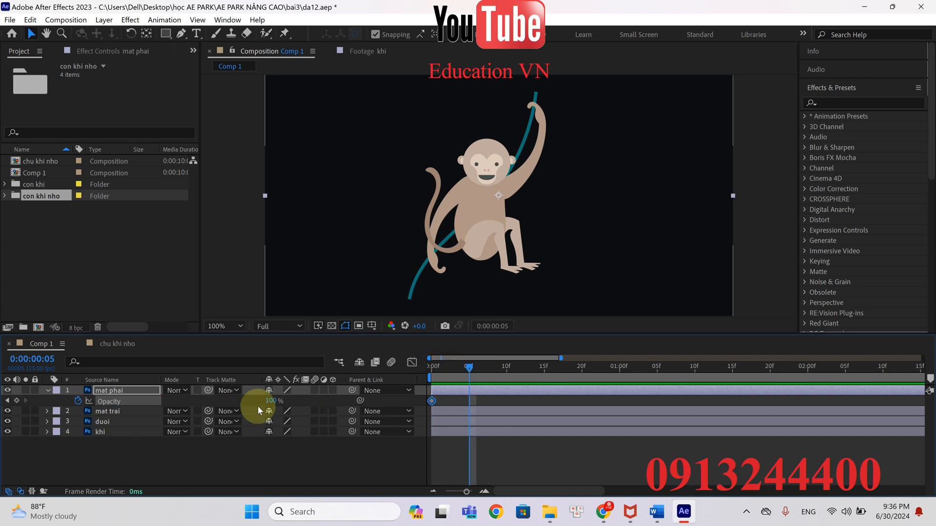
left_click(272, 400)
type("0")
left_click(373, 399)
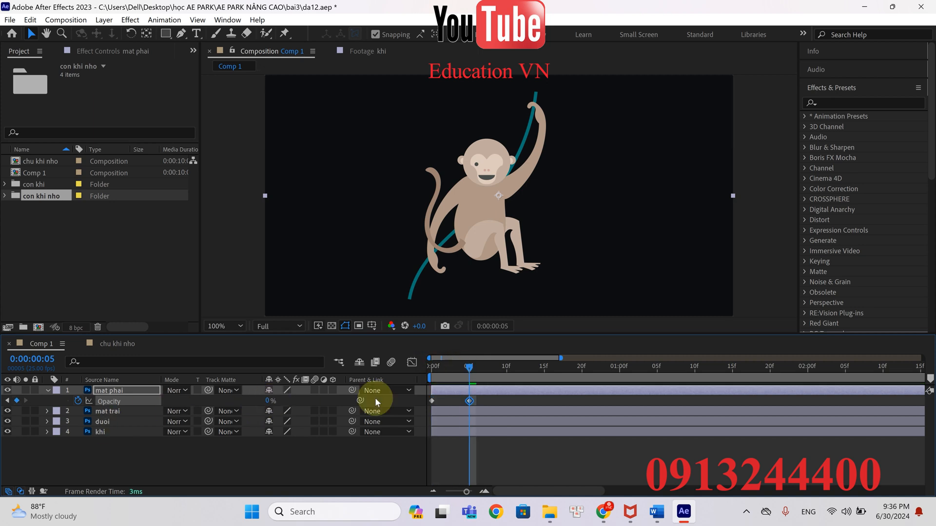
Duplicate the mat phai Opacity keyframe pair at 0:00:00:10 and 0:00:00:20
left_click(466, 368)
left_click_drag(466, 369, 506, 374)
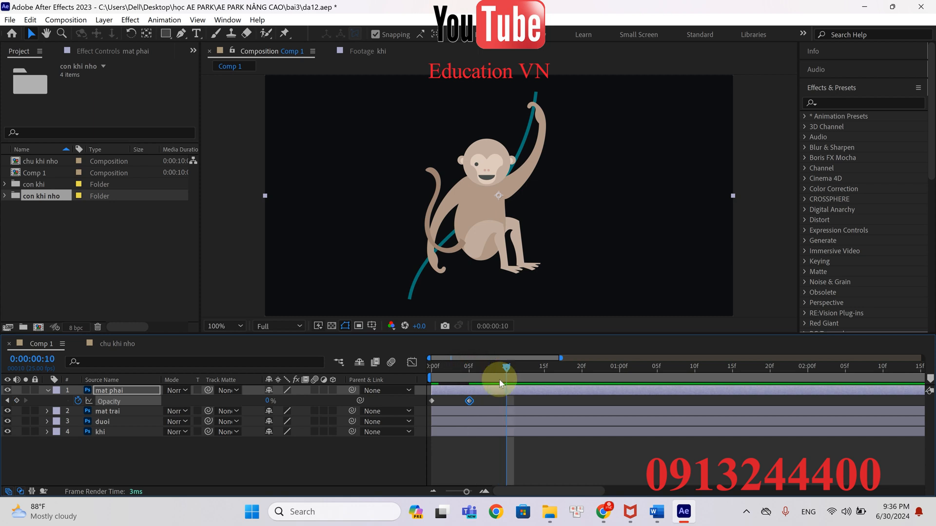
left_click(430, 400)
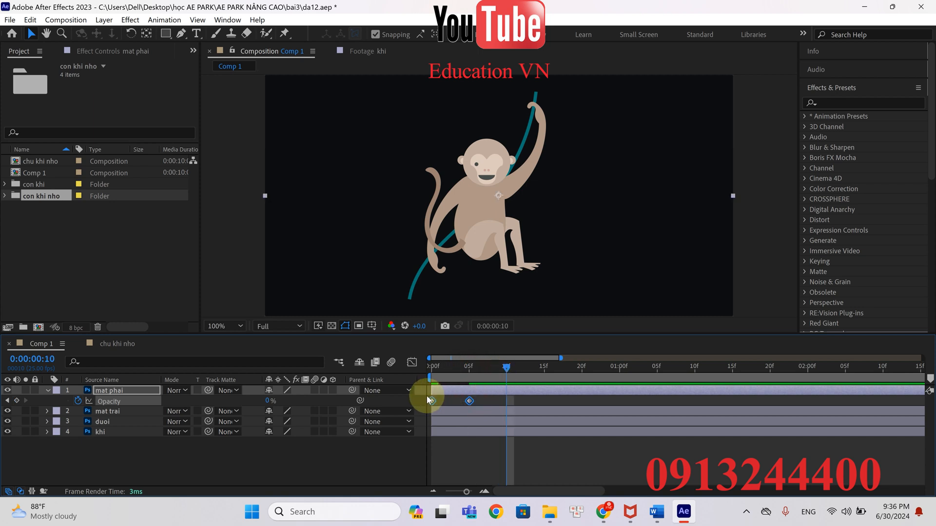
key("ctrl+v")
left_click_drag(505, 367, 583, 375)
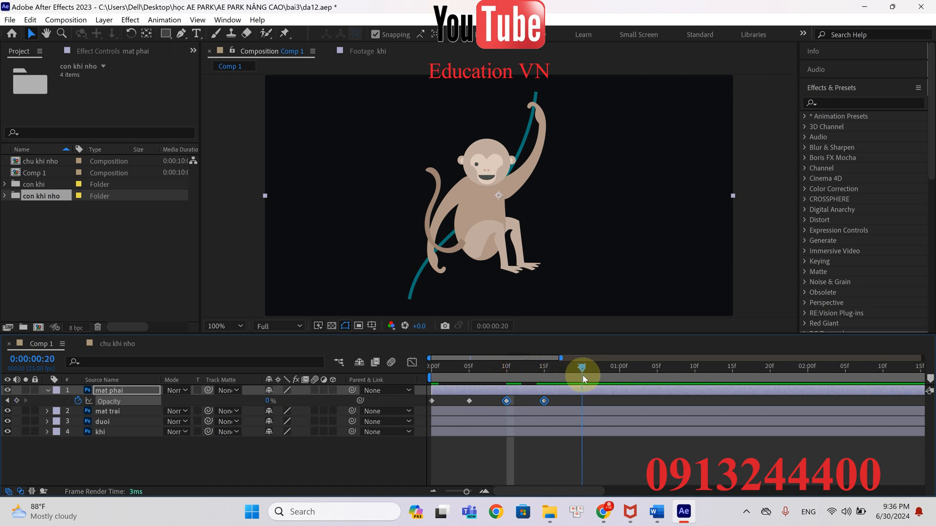
key("ctrl+v")
Copy all six mat phai Opacity keyframes and paste them at 0:00:02:00
left_click_drag(643, 401, 446, 402)
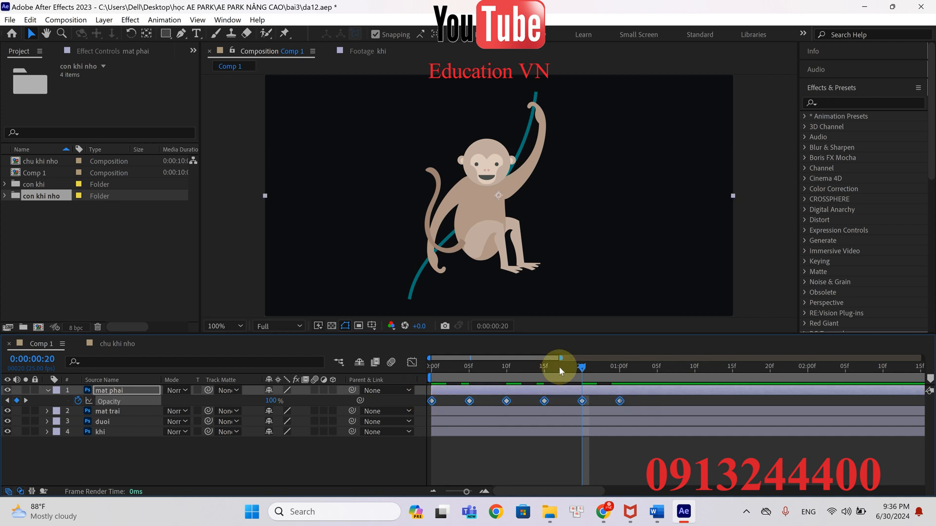
left_click_drag(546, 370, 809, 382)
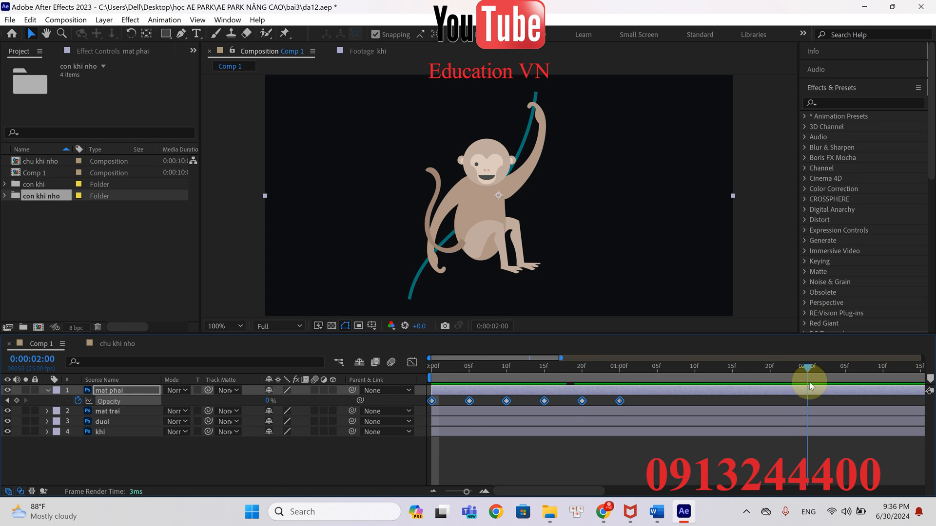
key("ctrl+v")
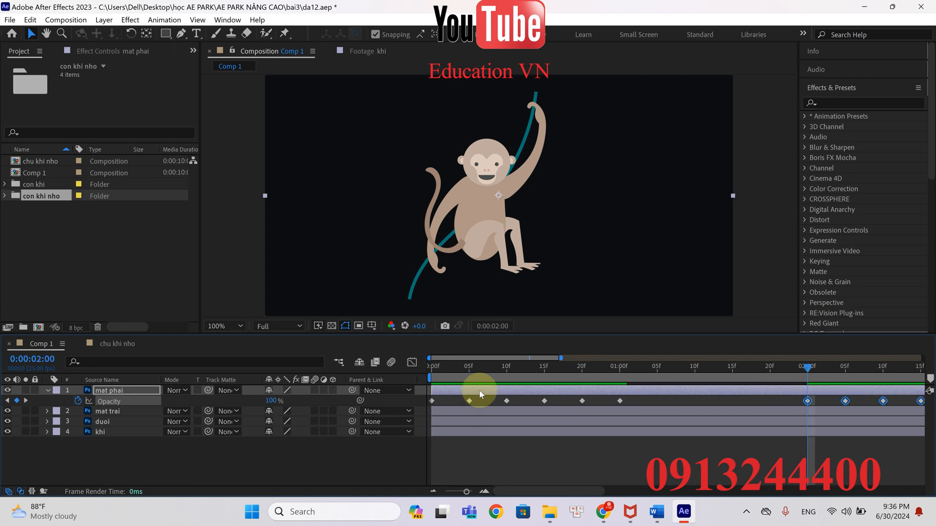
Apply Easy Ease to all mat phai Opacity keyframes and preview the blink from the start
left_click(119, 399)
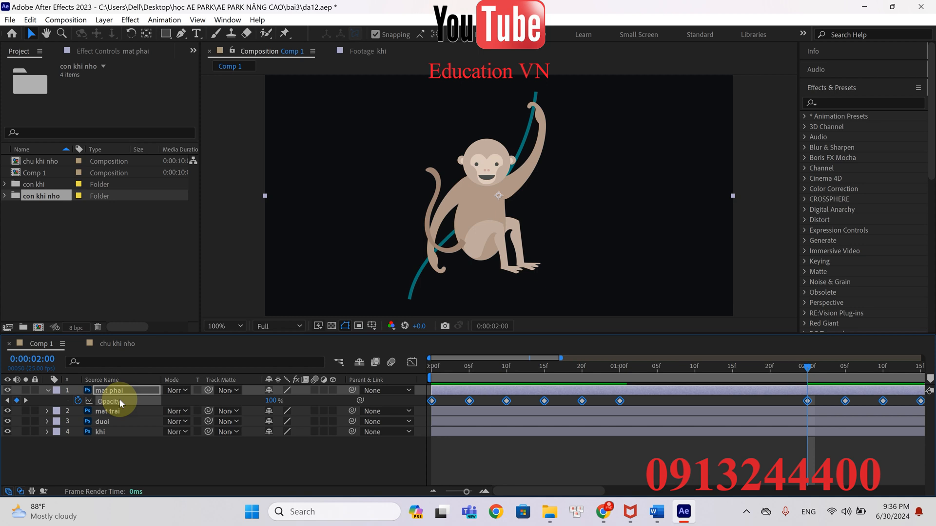
key("F9")
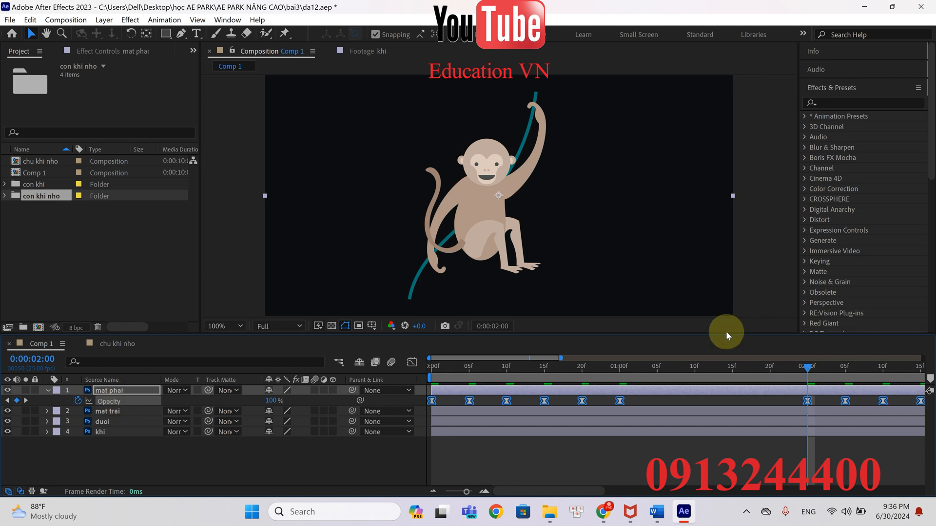
left_click_drag(820, 367, 406, 365)
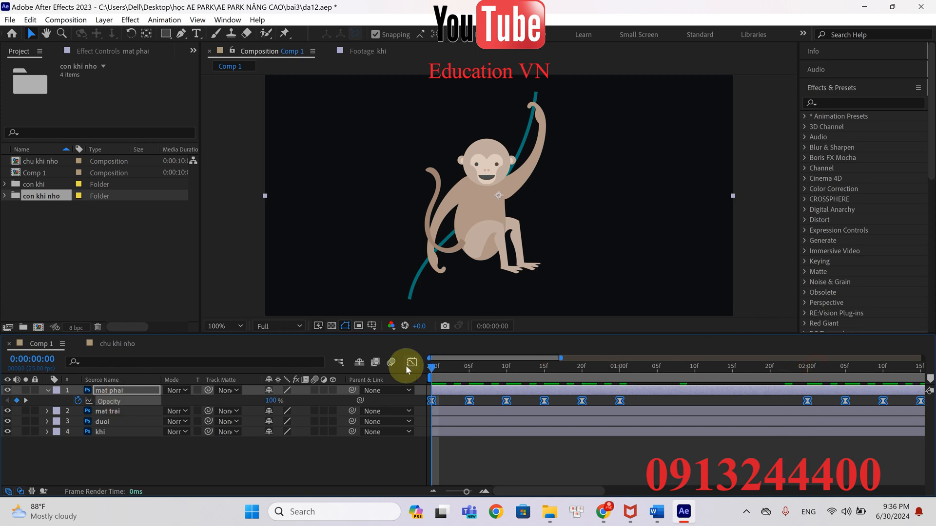
key("space")
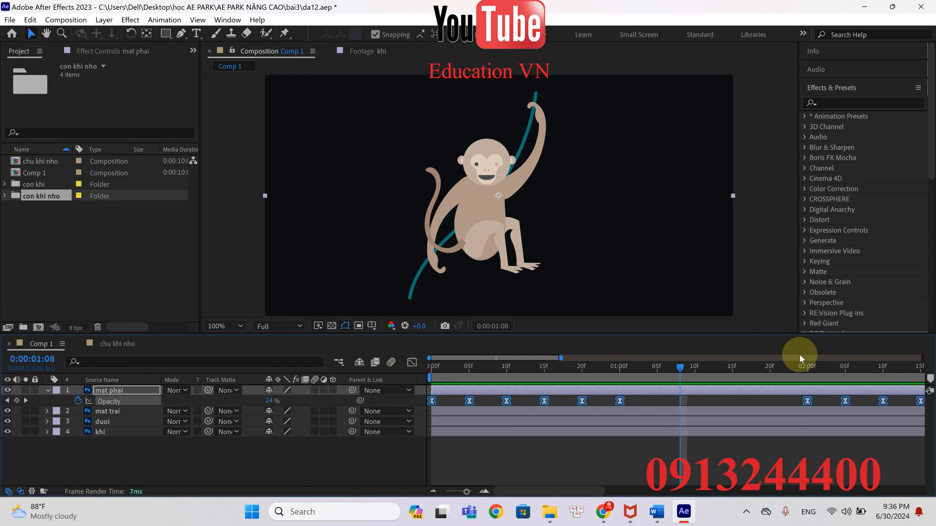
left_click_drag(685, 367, 425, 371)
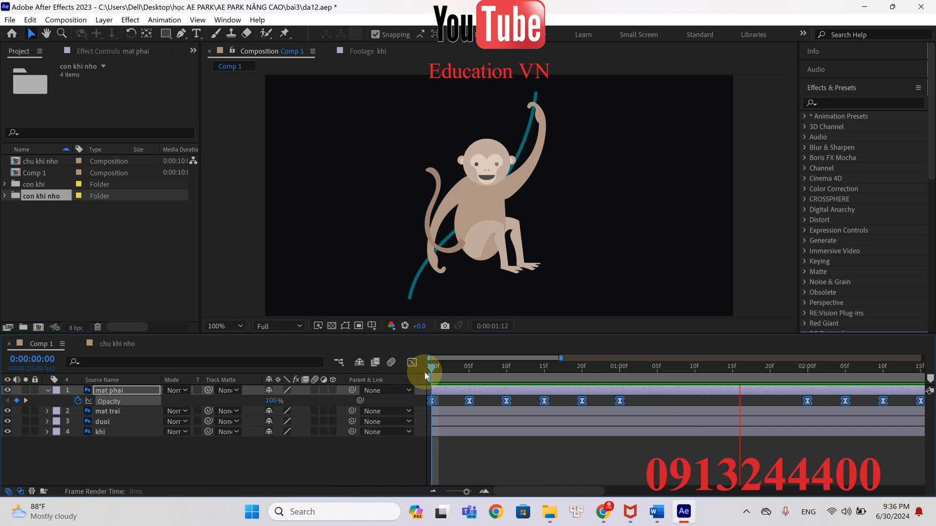
key("space")
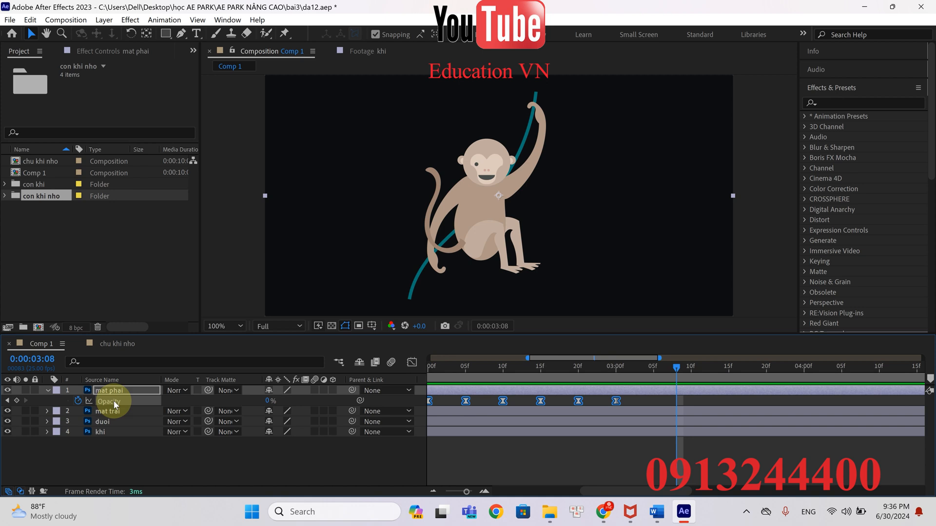
Copy all of mat phai's Opacity keyframes to the mat trai layer's Opacity, starting at frame 0
left_click_drag(679, 367, 292, 382)
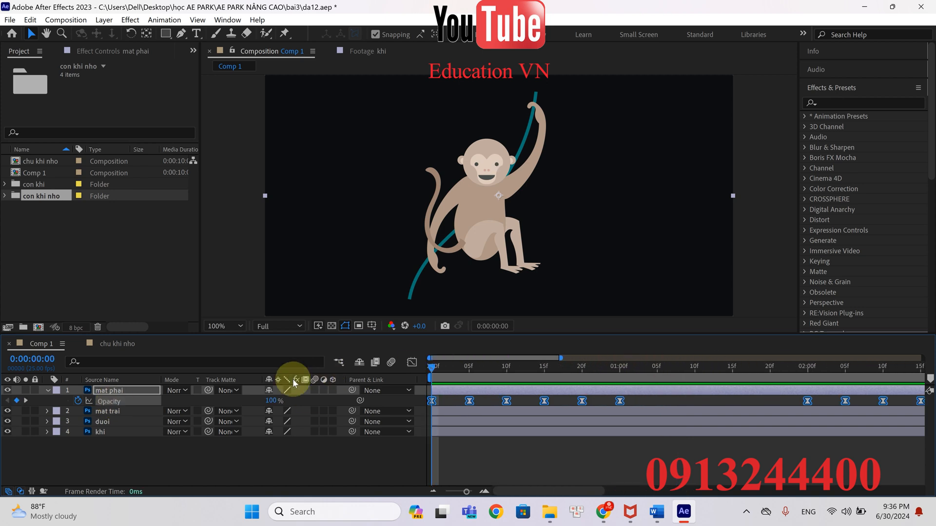
left_click(141, 411)
key("t")
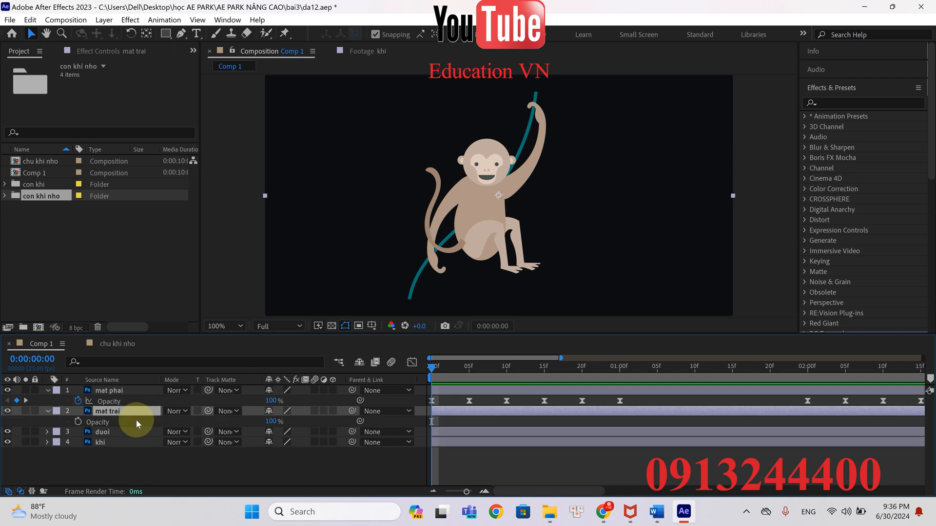
left_click(135, 419)
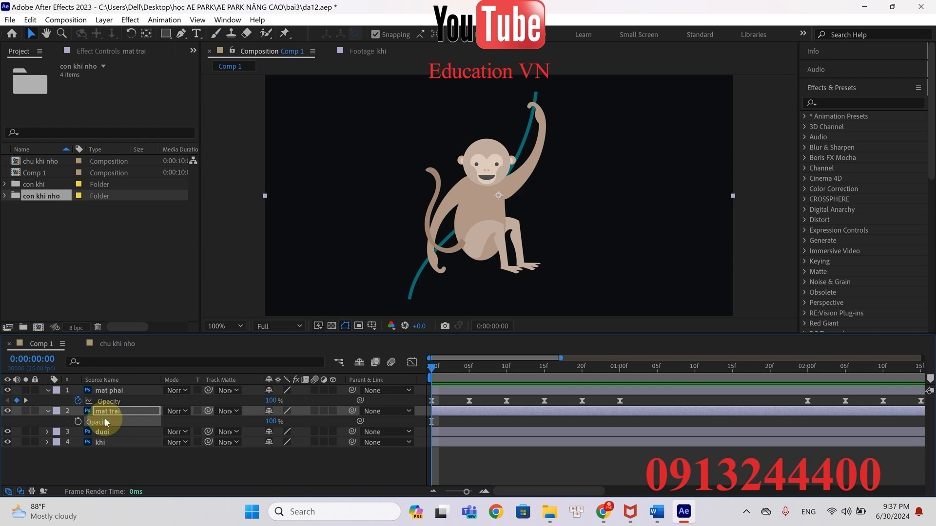
left_click(285, 480)
left_click(115, 401)
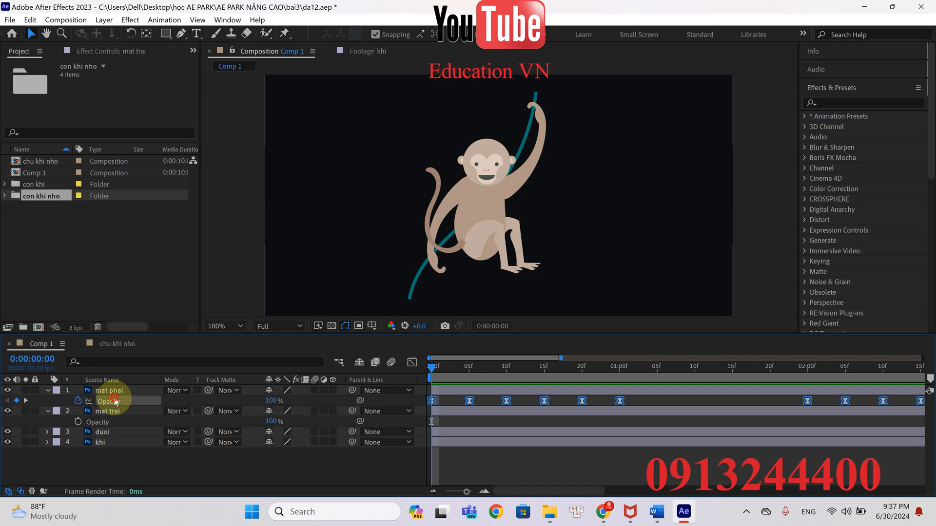
left_click(106, 423)
key("ctrl+v")
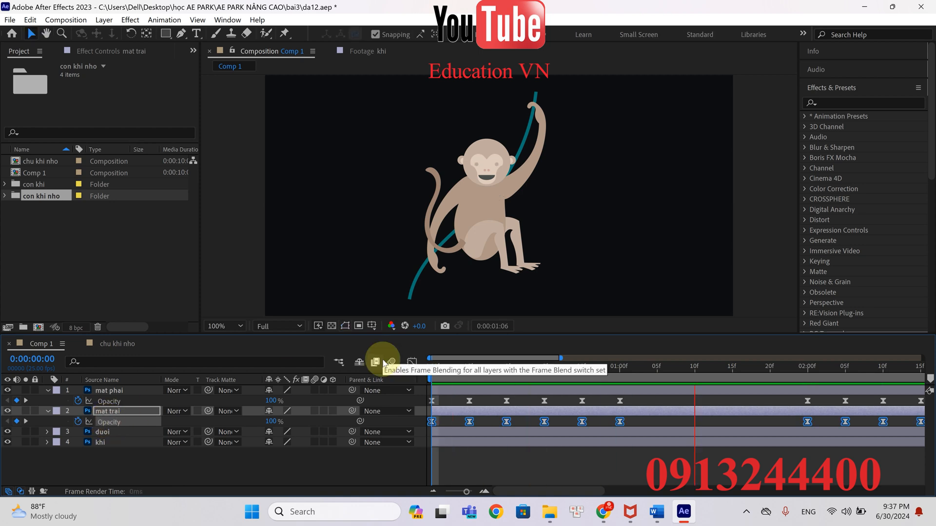
Preview the blinking of both eyes from the start of the composition
key("space")
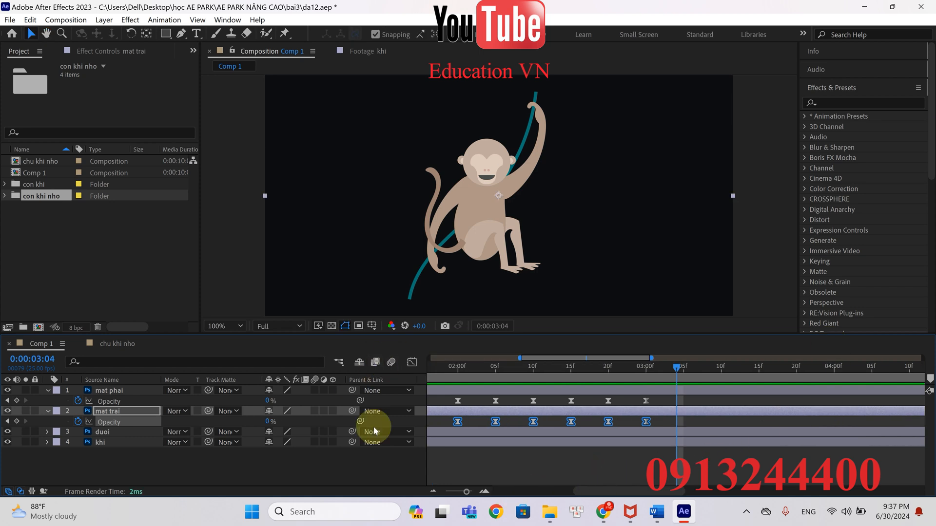
left_click_drag(465, 491, 443, 490)
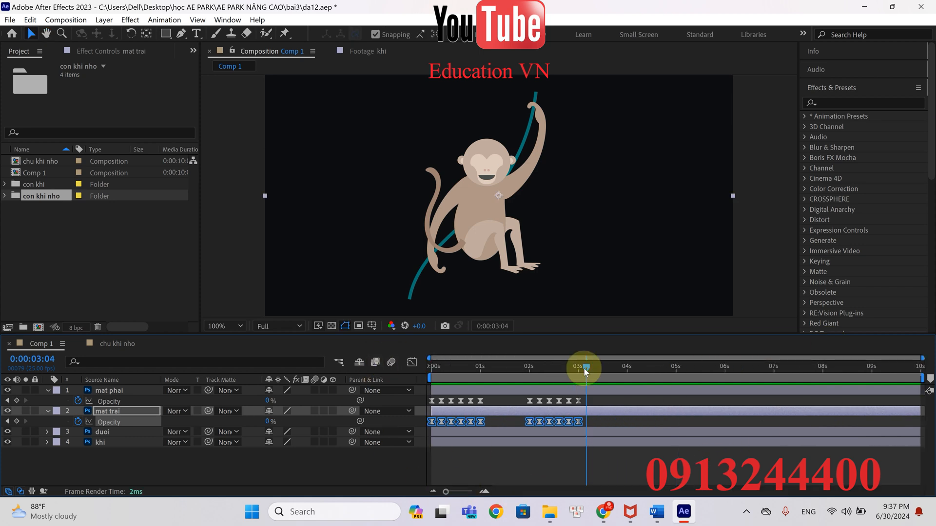
left_click_drag(583, 367, 407, 360)
key("Home")
key("space")
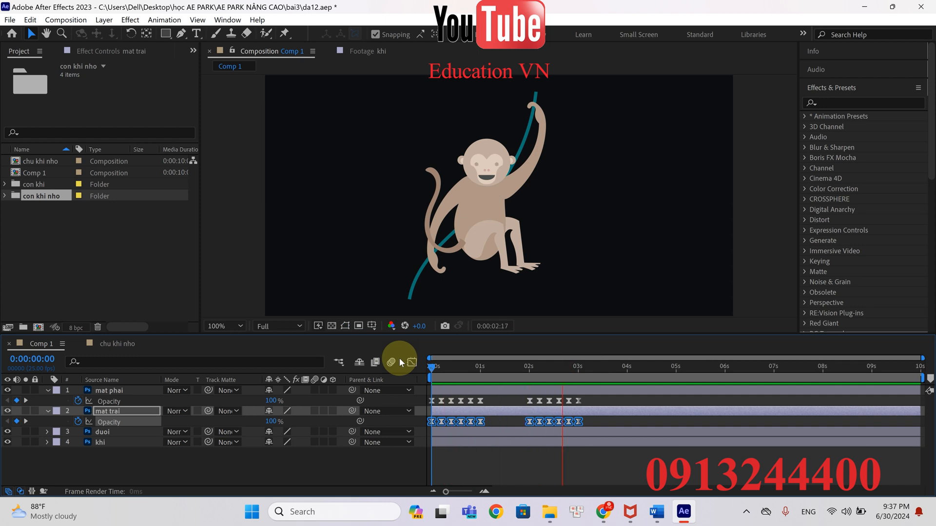
key("space")
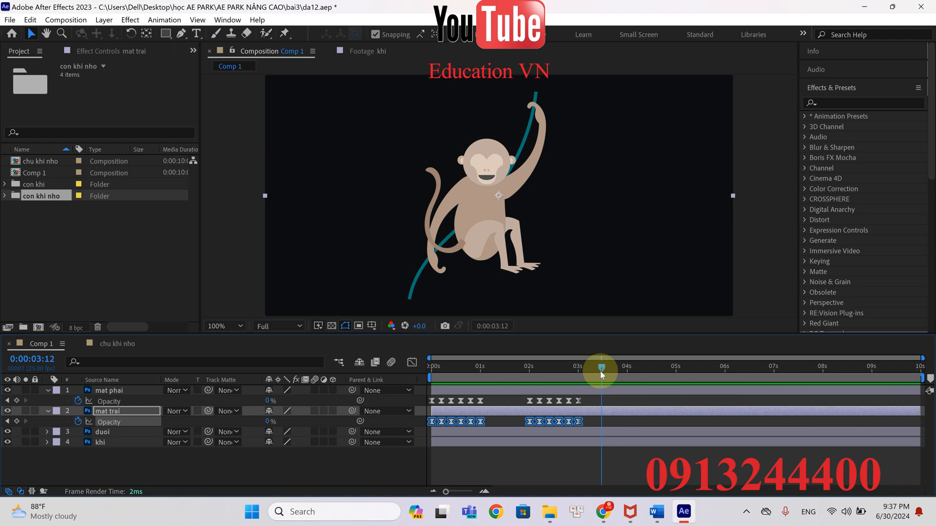
Add 100% Opacity keyframes to the mat phai and mat trai layers at 0:00:03:03
left_click(579, 402)
left_click(587, 401)
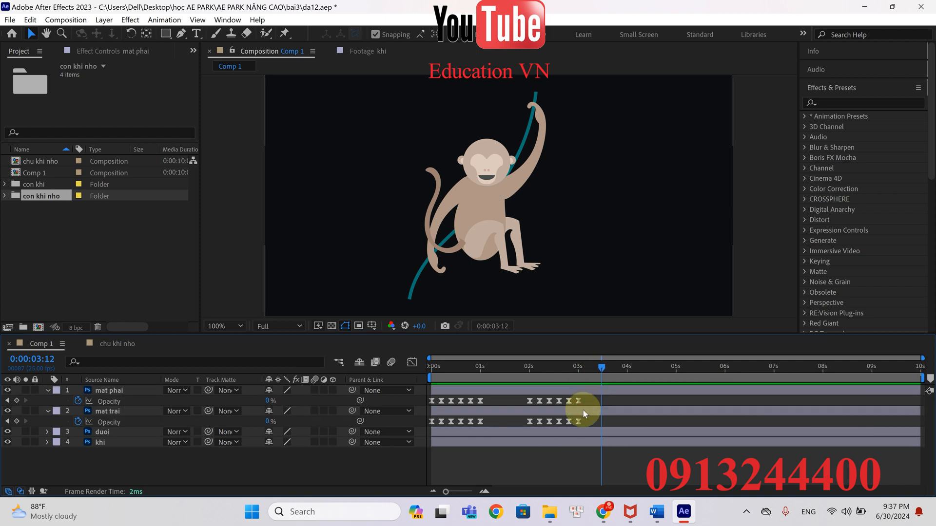
left_click_drag(601, 366, 584, 368)
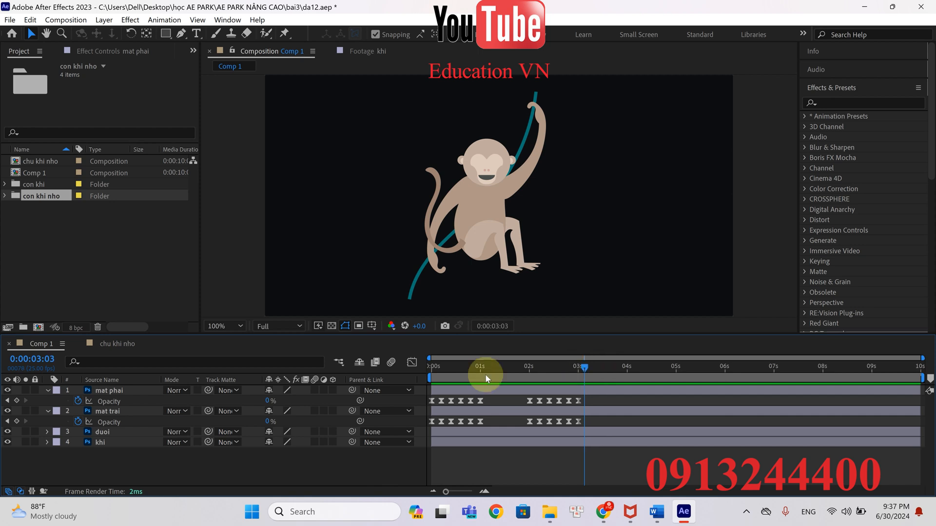
left_click(270, 402)
type("100")
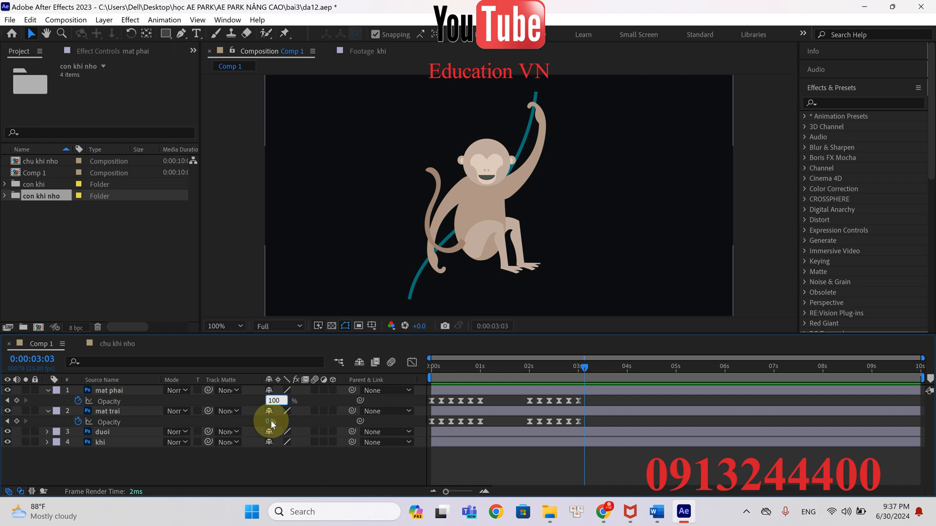
left_click(269, 422)
type("100")
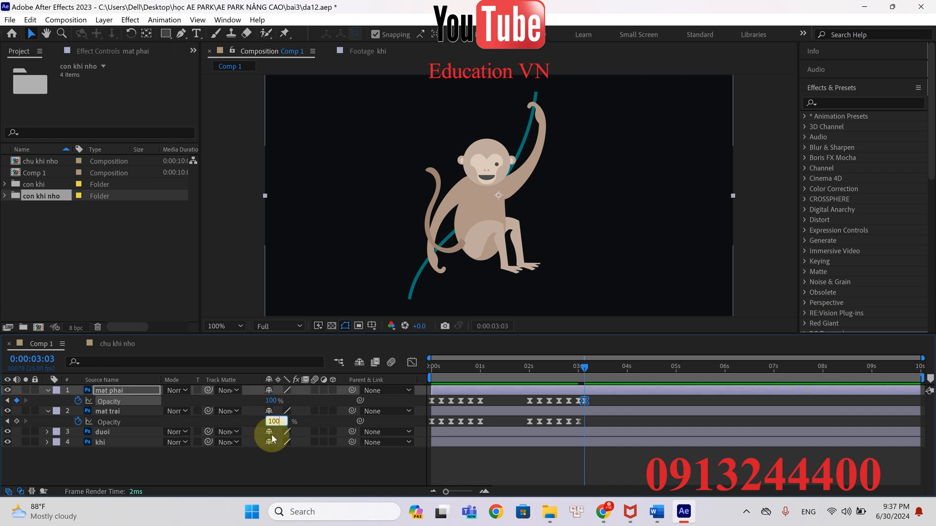
key("Return")
Solo the duoi layer and, at frame 0, place three Puppet pins at the tail's middle, base end and upper curl
left_click_drag(568, 370, 403, 365)
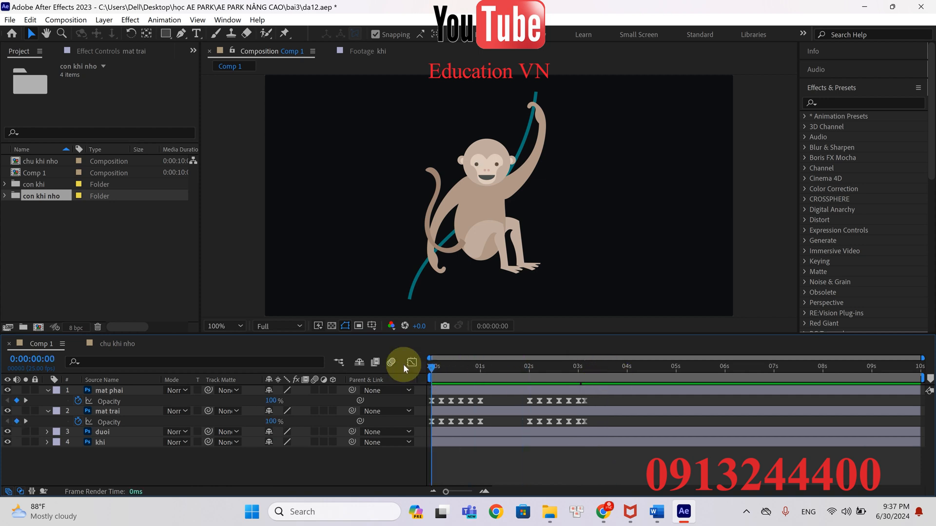
left_click(96, 432)
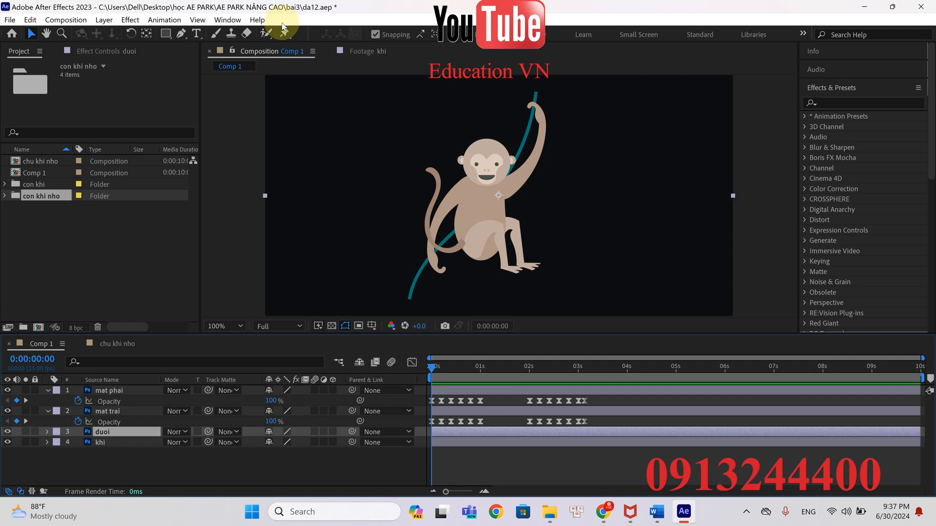
left_click(24, 432)
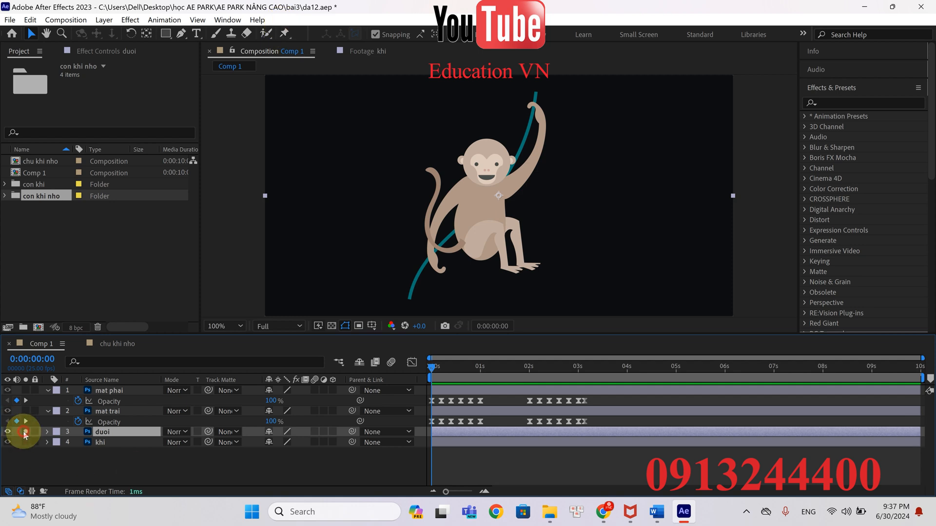
left_click(284, 37)
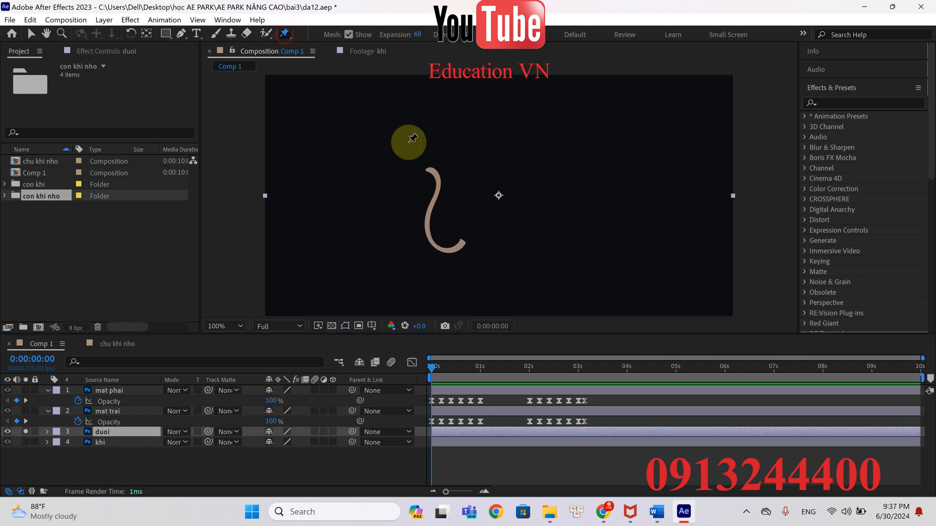
left_click(428, 222)
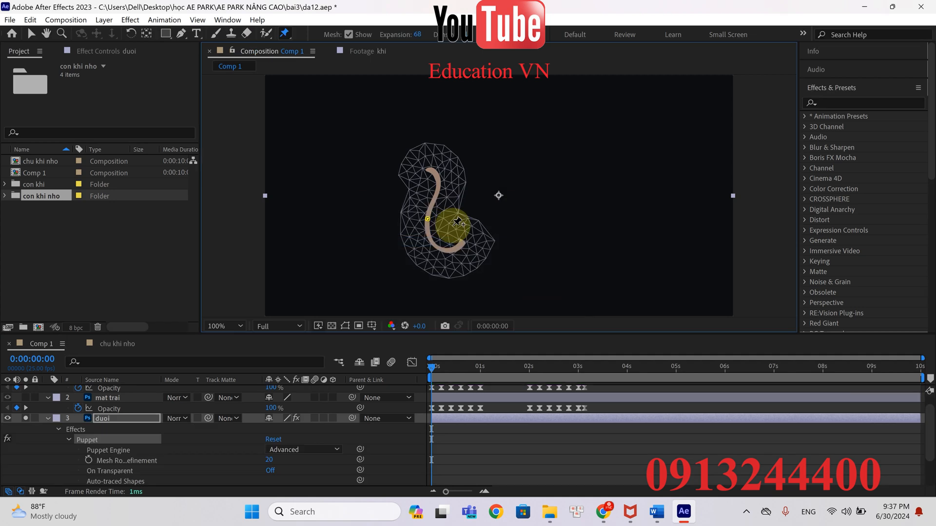
scroll(456, 250, "up", 2)
left_click_drag(443, 248, 560, 156)
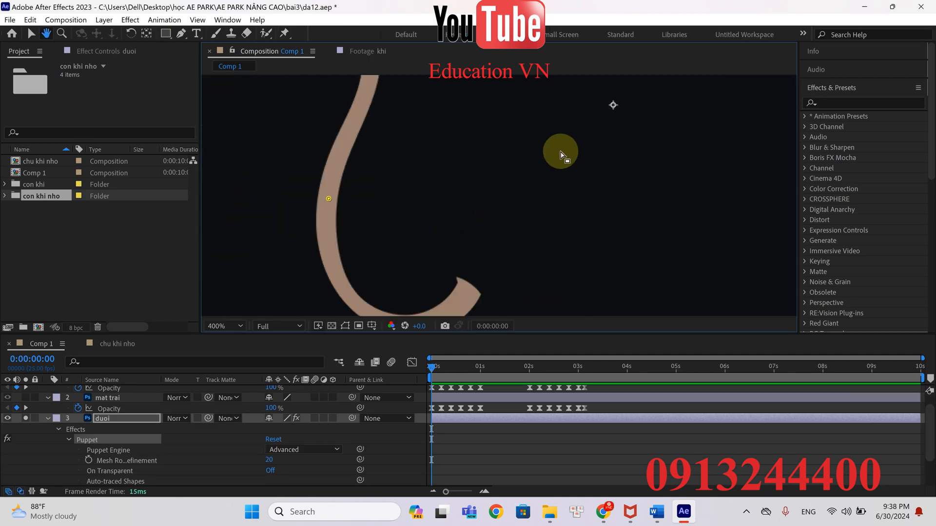
scroll(502, 205, "down", 1)
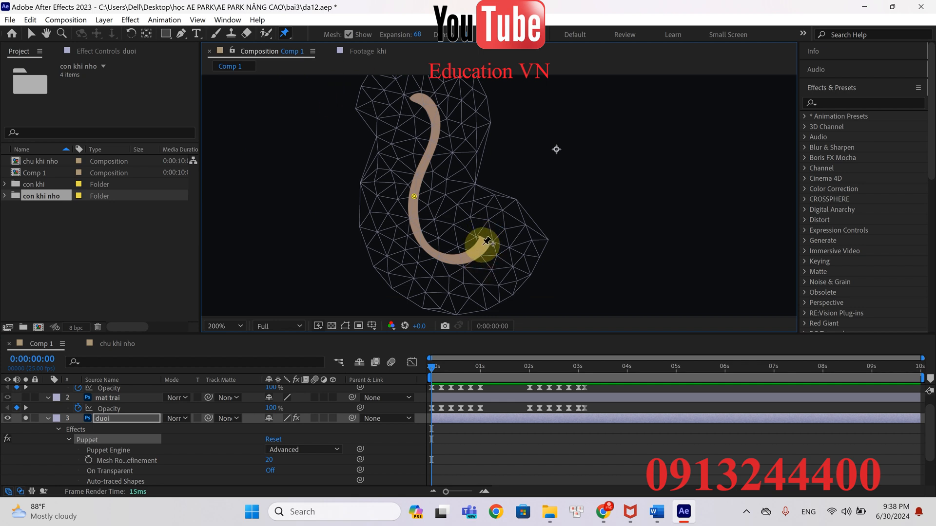
left_click(482, 245)
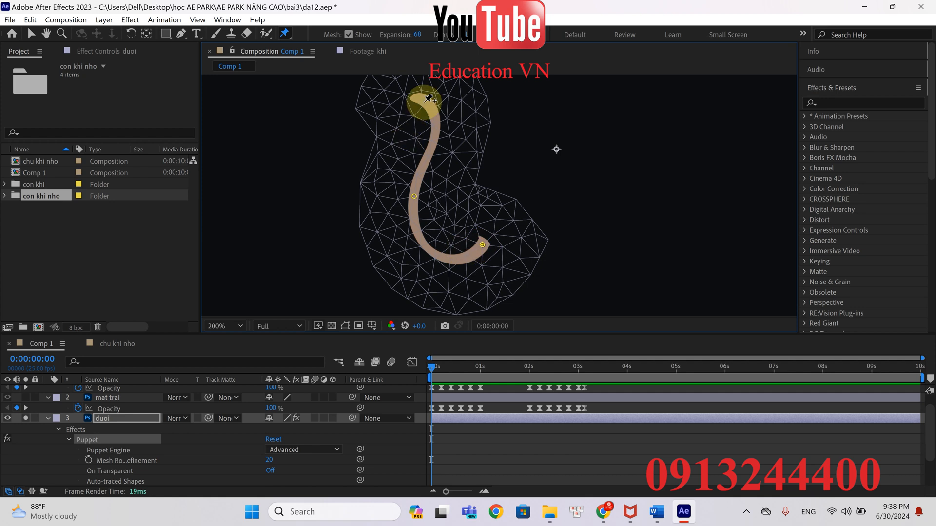
left_click(434, 117)
Expand Mesh 1's Deform group in the duoi layer's Puppet effect to show the Position keyframes of Puppet Pins 1, 2 and 3
scroll(95, 439, "down", 2)
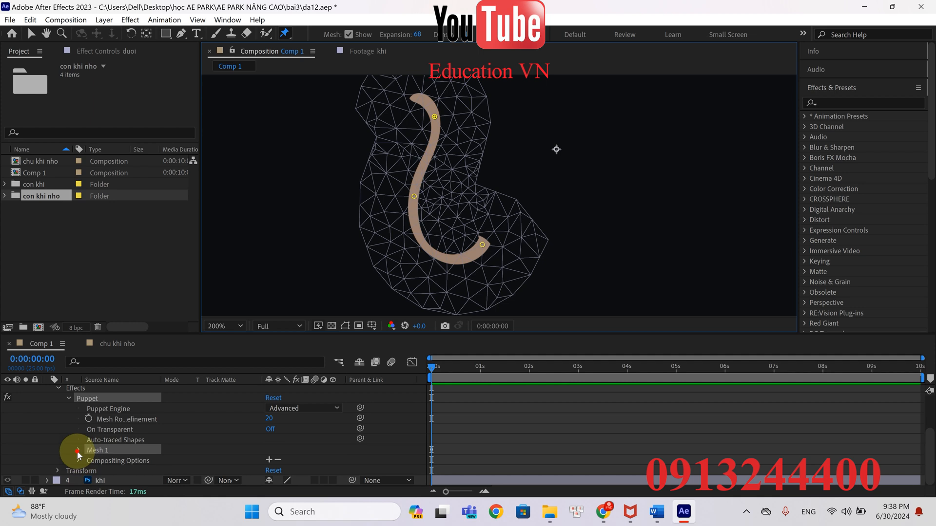
left_click(78, 450)
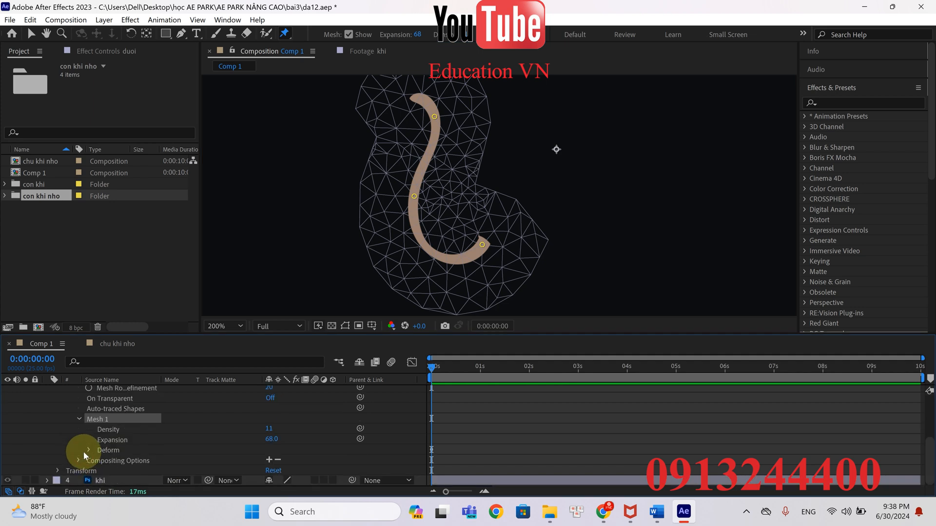
left_click(83, 452)
left_click(88, 450)
scroll(157, 441, "down", 2)
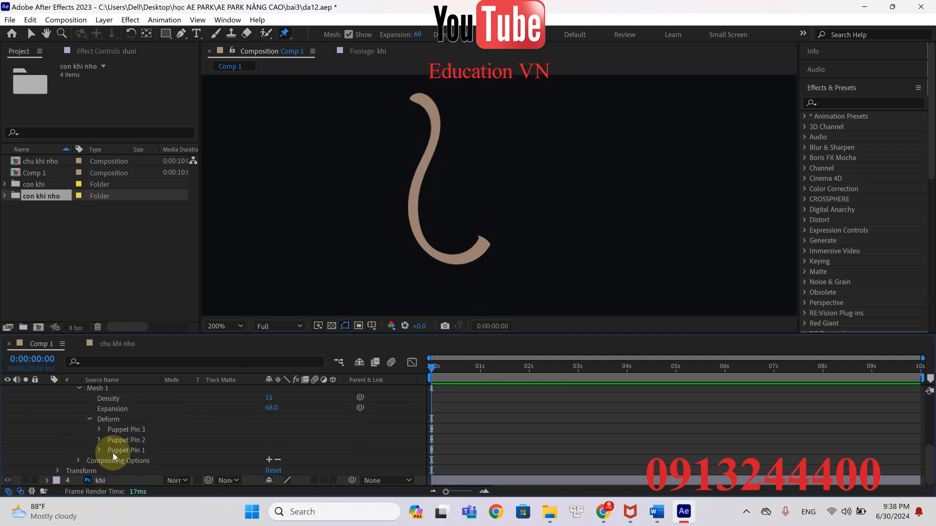
left_click_drag(90, 428, 112, 450)
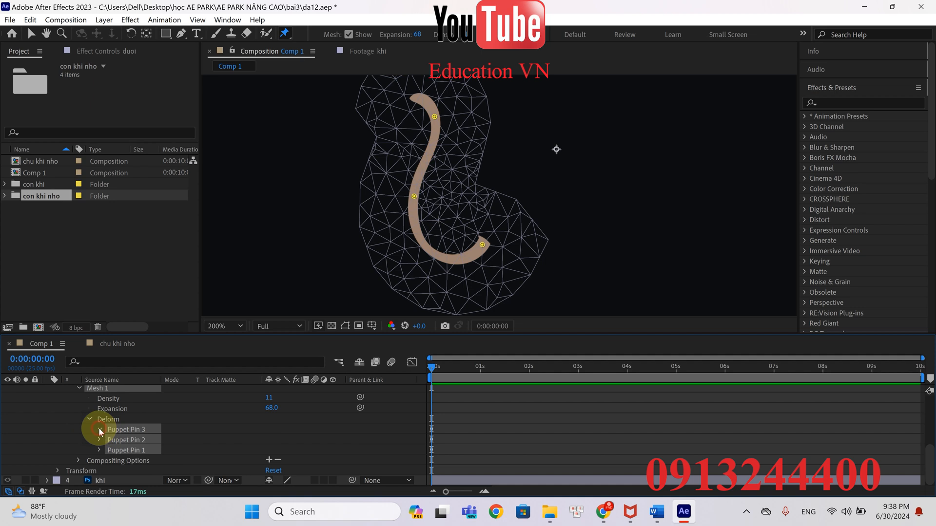
left_click(99, 430)
scroll(458, 393, "down", 3)
scroll(444, 406, "up", 2)
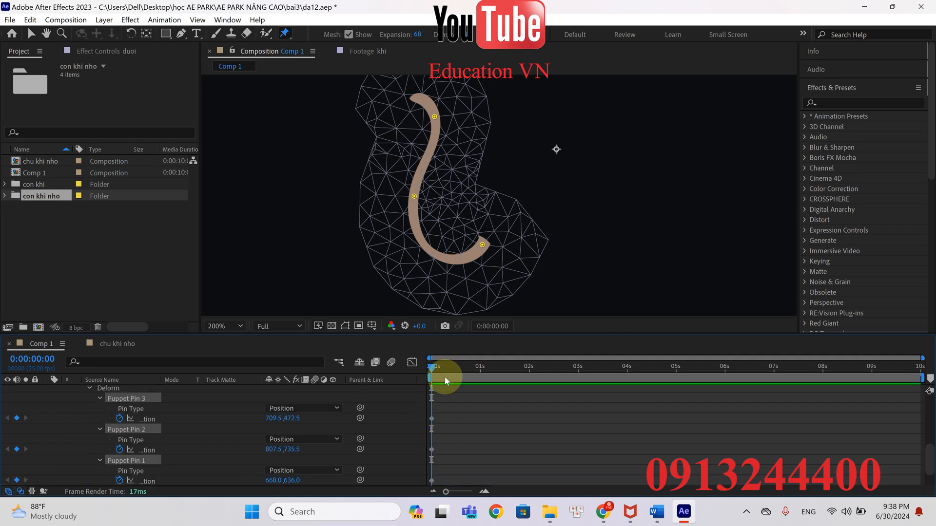
At 0:00:01:01, move Puppet Pin 3 to about 668, 489.5 and Puppet Pin 1 to about 706.5, 638
left_click_drag(440, 368, 482, 368)
left_click_drag(532, 219, 532, 255)
left_click_drag(437, 155, 440, 155)
key("ctrl+z")
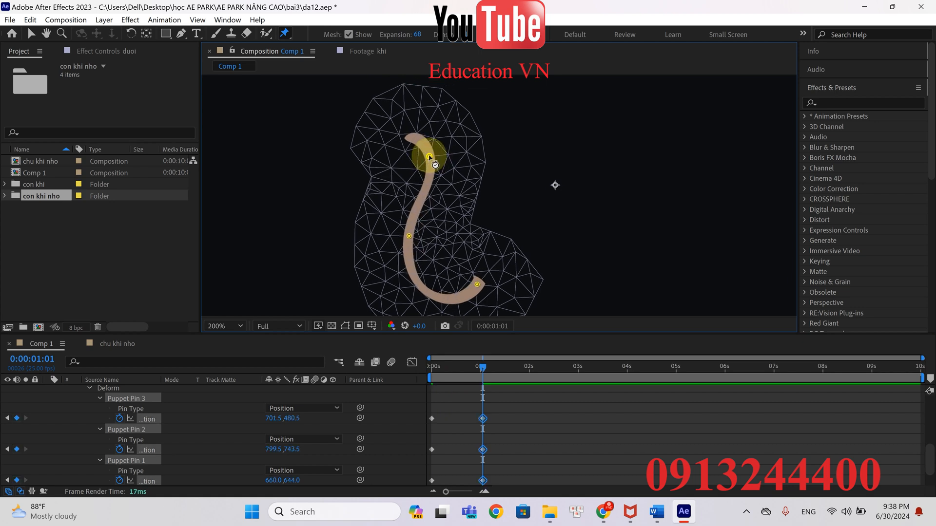
left_click(148, 420)
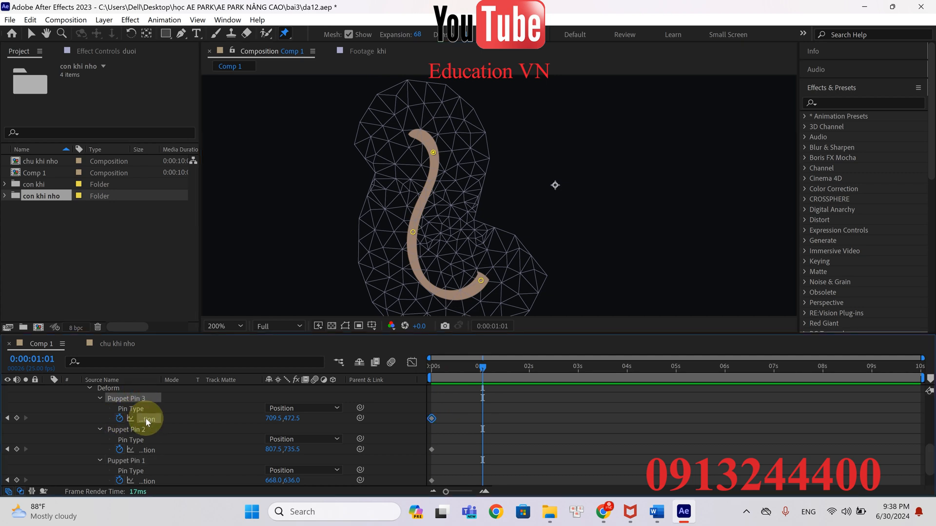
left_click_drag(437, 157, 416, 164)
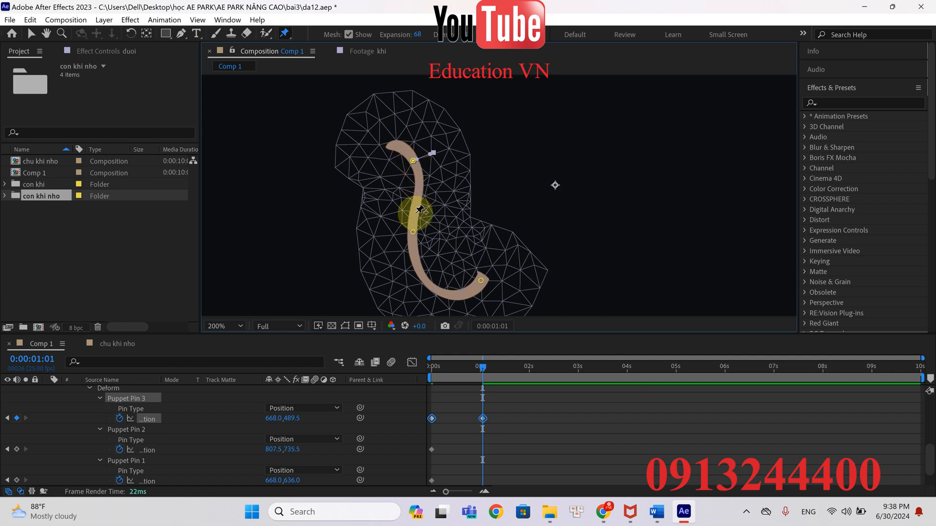
left_click_drag(413, 233, 432, 234)
mouse_move(483, 368)
left_mouse_down()
mouse_move(418, 373)
mouse_move(476, 370)
mouse_move(419, 377)
mouse_move(483, 376)
mouse_move(452, 382)
mouse_move(485, 386)
left_mouse_up()
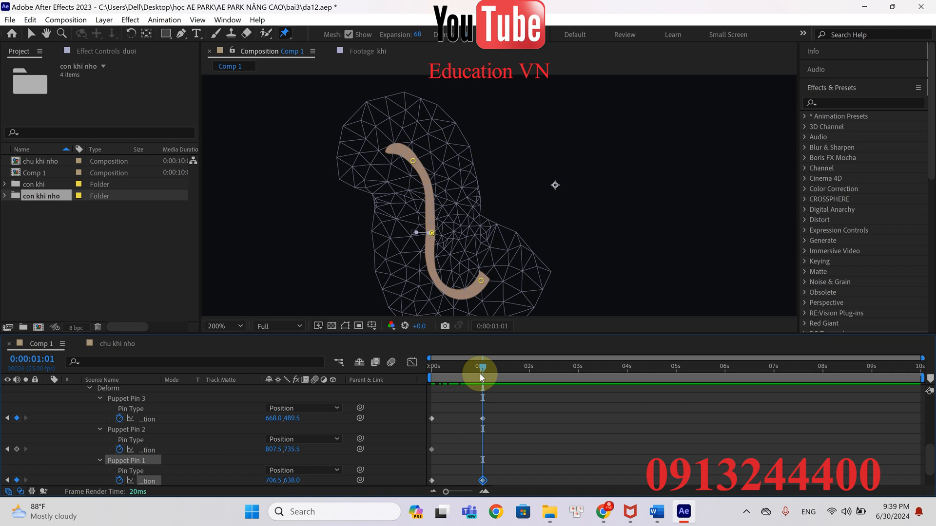
scroll(498, 436, "down", 2)
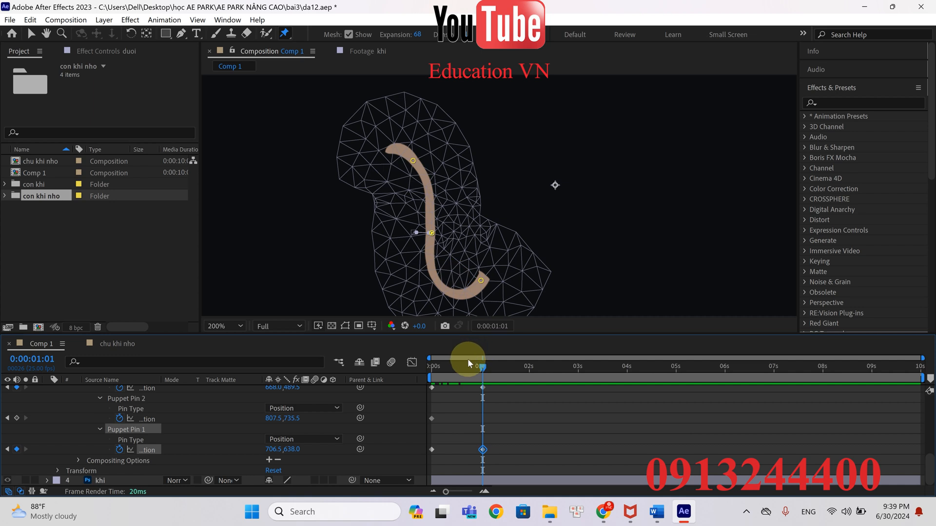
Move Puppet Pin 3 to about 784, 485.5 at frame 0 and Puppet Pin 1 to about 740, 635 at 0:00:01:01
left_click_drag(483, 367, 416, 376)
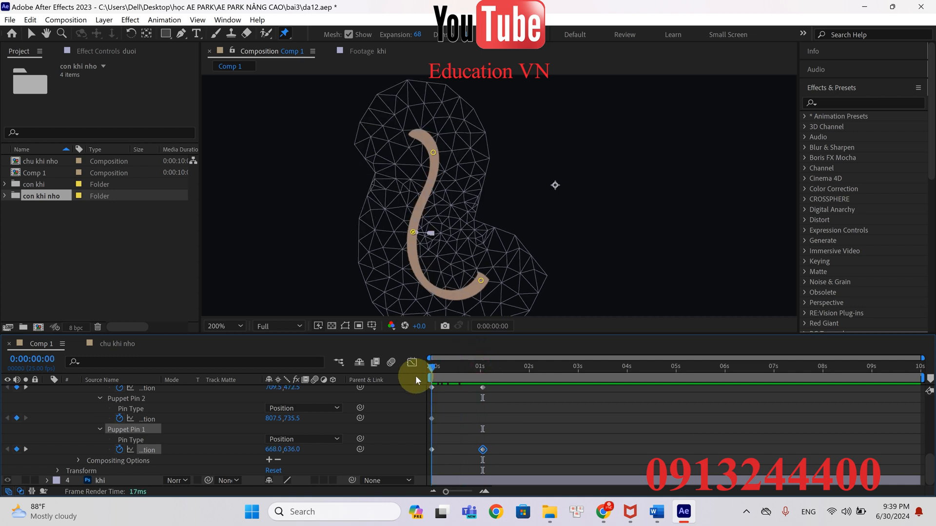
left_click(482, 389)
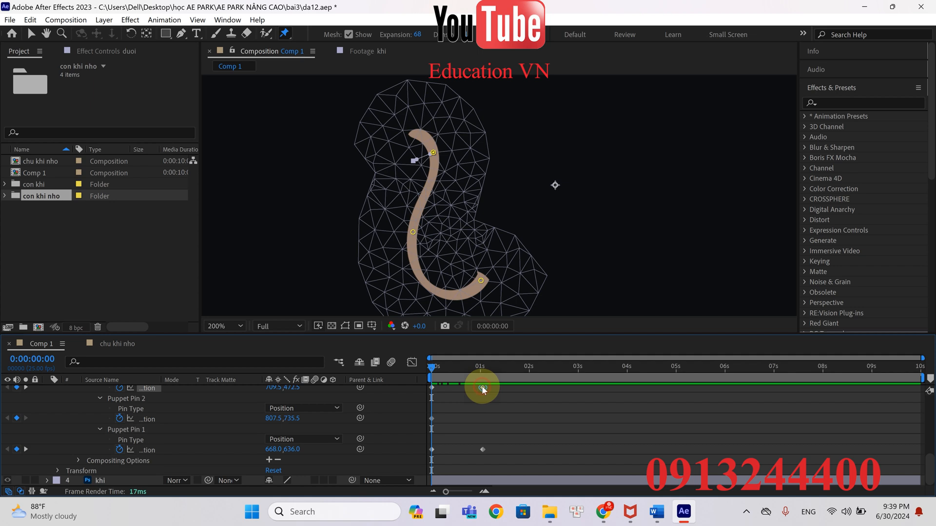
left_click_drag(433, 157, 470, 163)
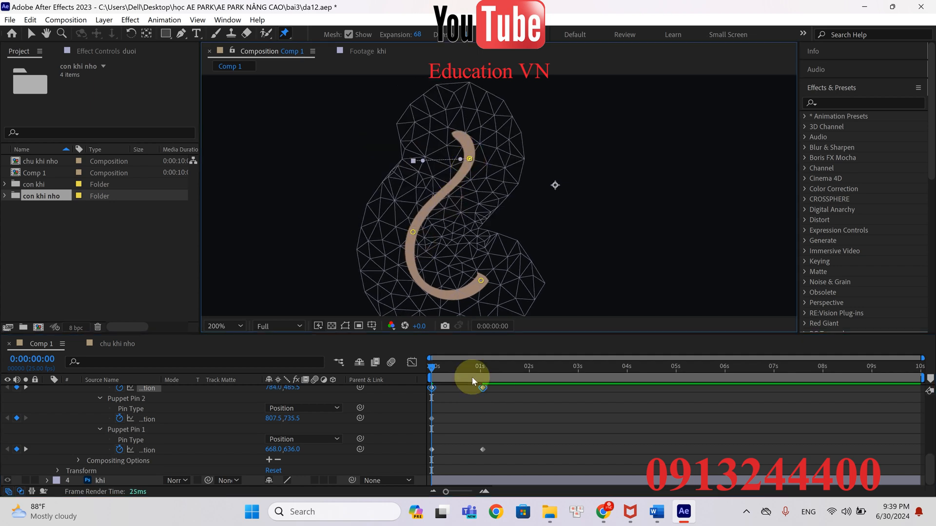
left_click_drag(435, 367, 483, 376)
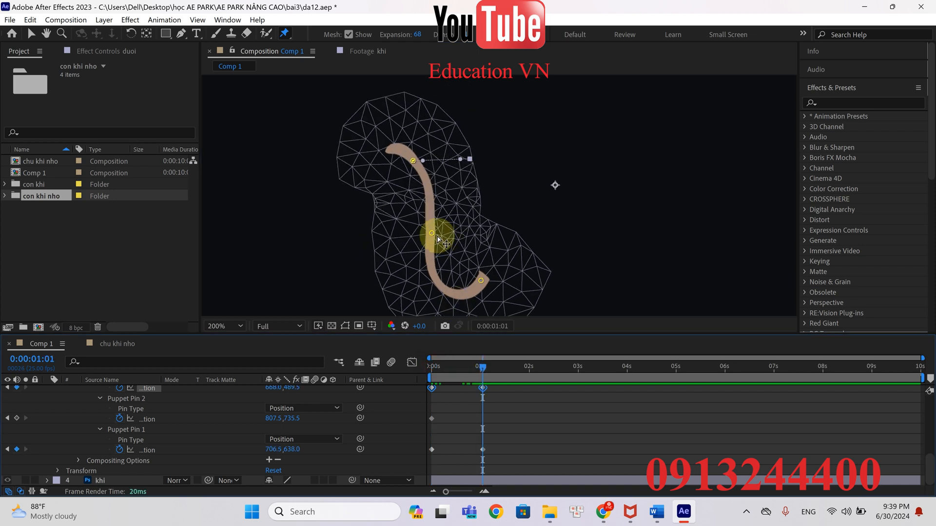
left_click_drag(438, 238, 453, 238)
left_click(483, 371)
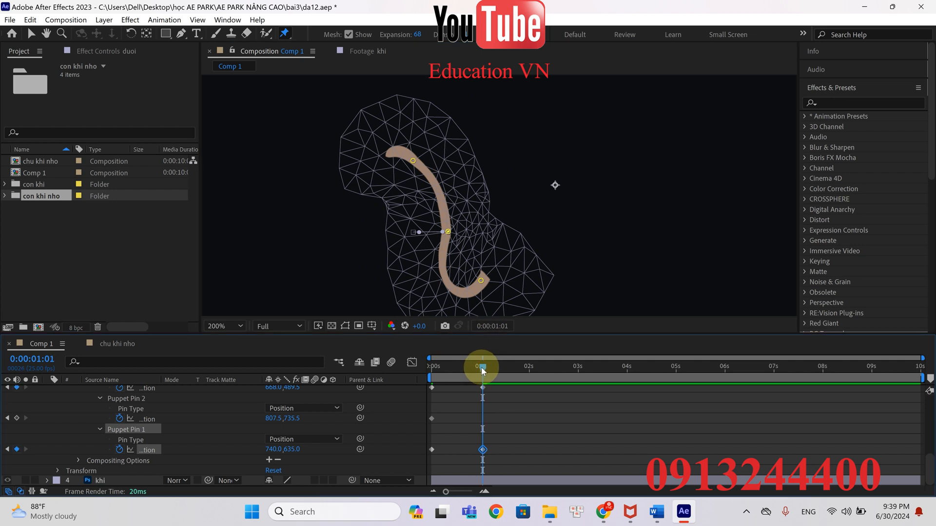
Copy the three pins' Position keyframes from frame 0 to 0:00:02:00 and preview the tail's swing from the start
left_click_drag(445, 449, 530, 369)
key("ctrl+v")
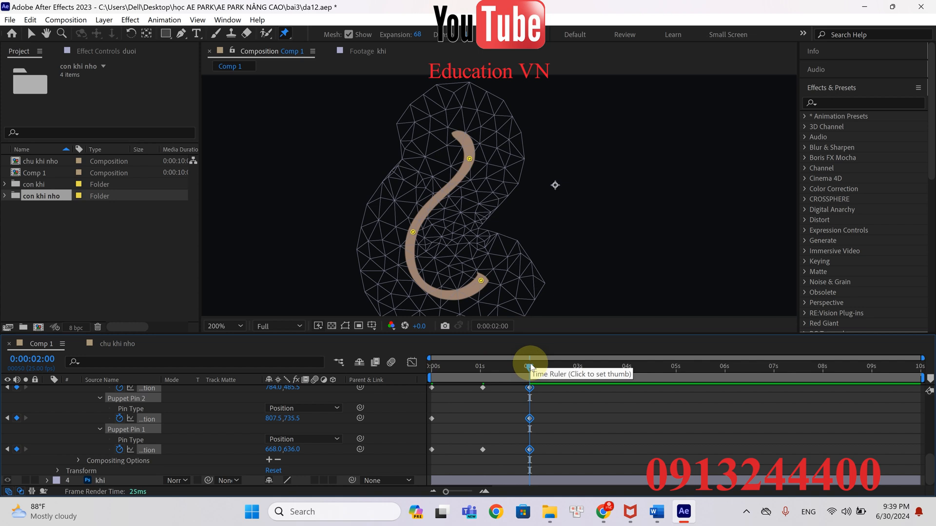
left_click_drag(466, 369, 416, 369)
key("space")
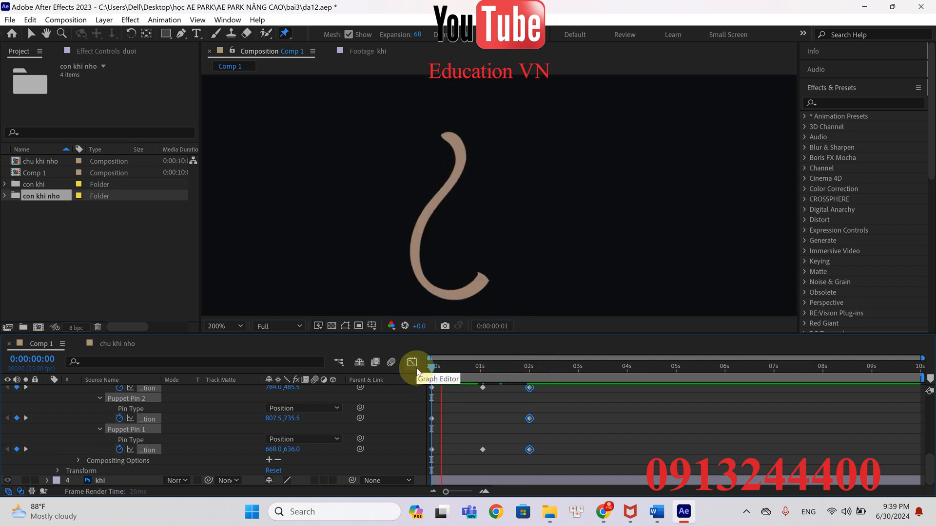
At 0:00:01:01, shift the tail's middle pin, Puppet Pin 1, slightly left and down to soften the bend
left_click(523, 371)
left_click_drag(522, 373, 484, 379)
left_click(483, 388)
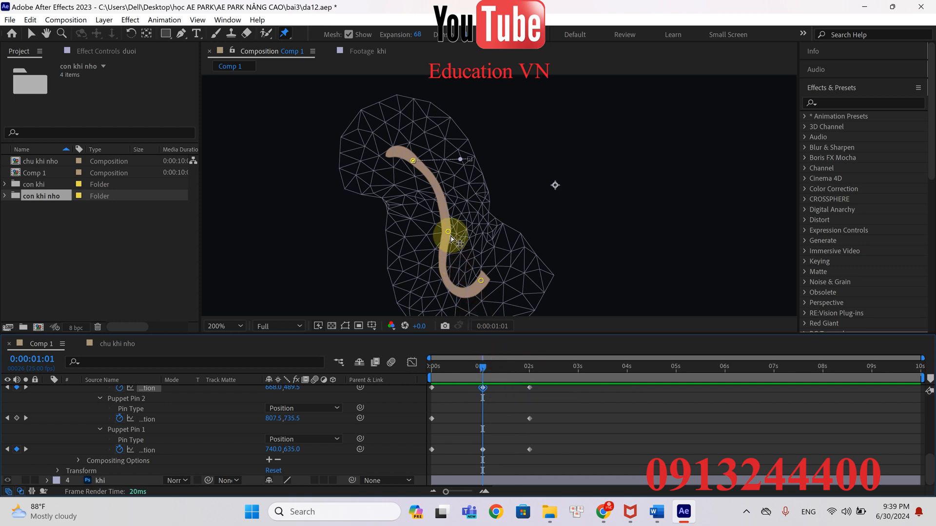
left_click_drag(448, 232, 437, 237)
Copy the three pins' Position keyframes at 0:00:02:00 and paste them at 0:00:04:00 and 0:00:06:00
left_click_drag(488, 373, 530, 379)
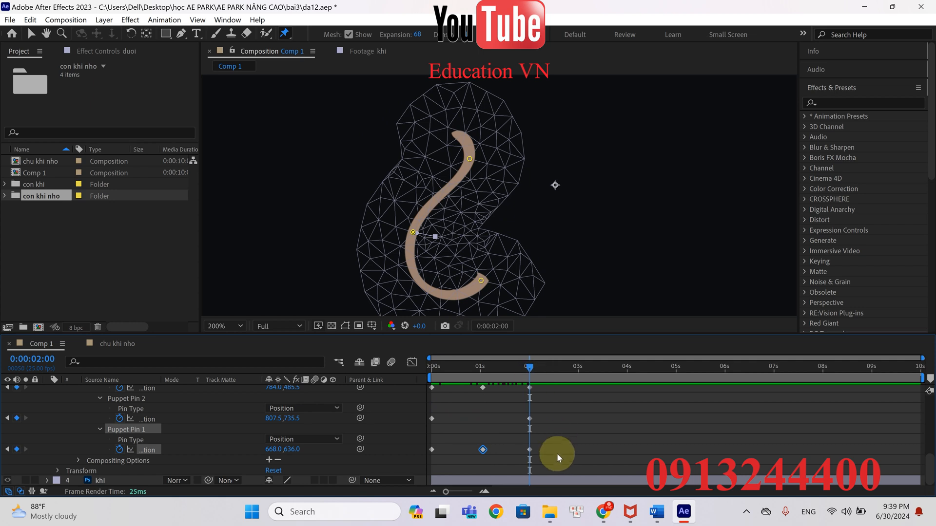
left_click_drag(555, 464, 522, 388)
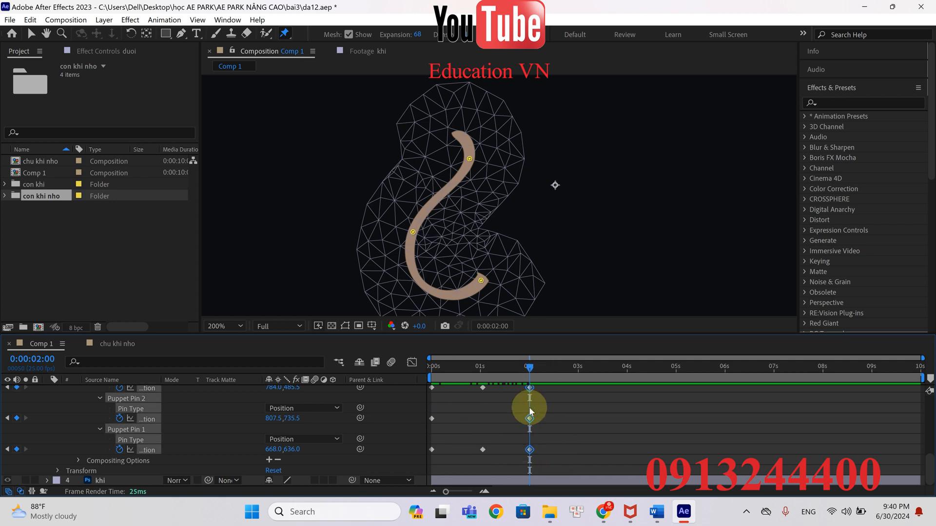
left_click_drag(534, 367, 628, 370)
key("ctrl+v")
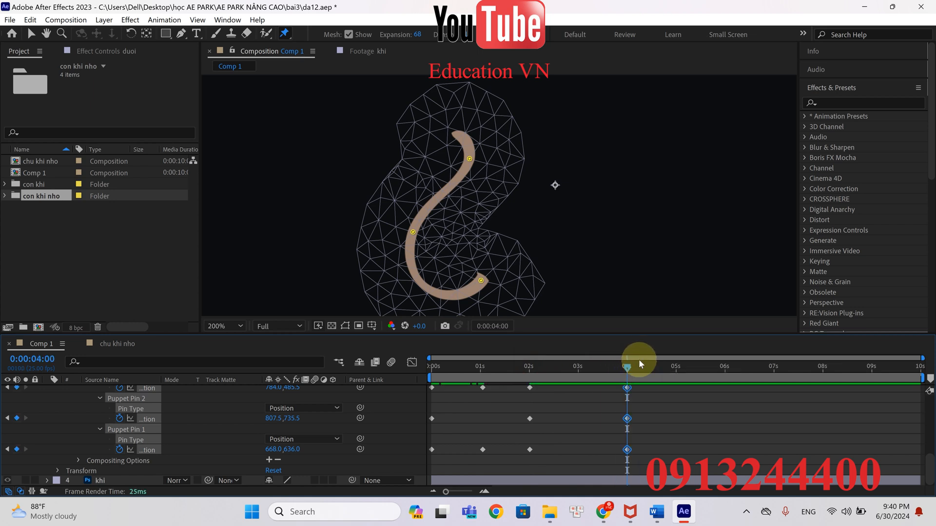
left_click_drag(628, 369, 725, 376)
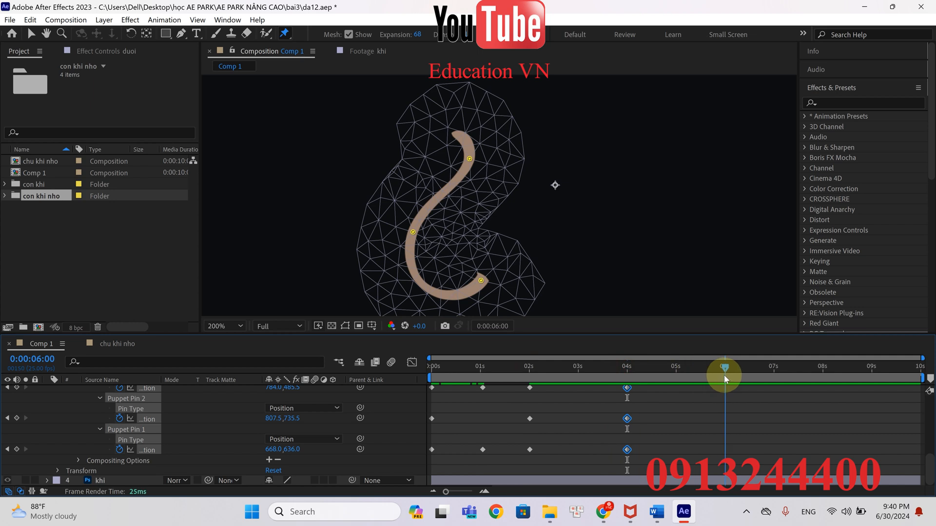
key("ctrl+v")
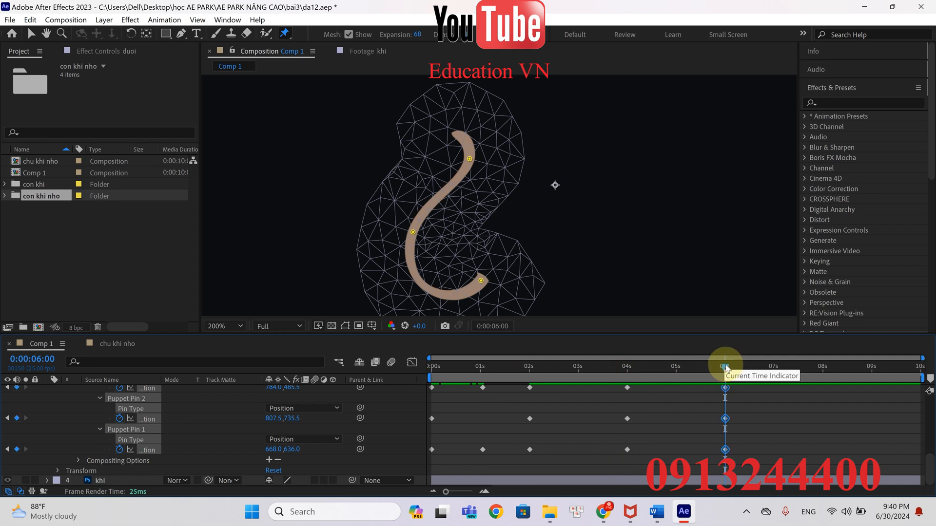
Paste the three pins' keyframes at 0:00:08:00, and copy Puppet Pins 3 and 1's keyframes at 0:00:01:01 to 0:00:03:00, 0:00:05:00 and 0:00:07:00
left_click_drag(726, 367, 828, 380)
key("ctrl+v")
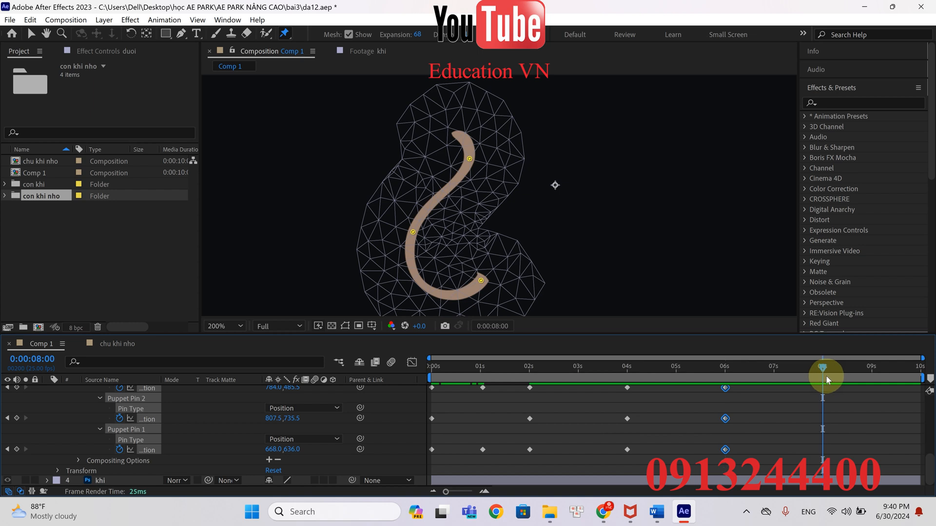
left_click_drag(827, 375, 578, 373)
left_click_drag(493, 454, 473, 388)
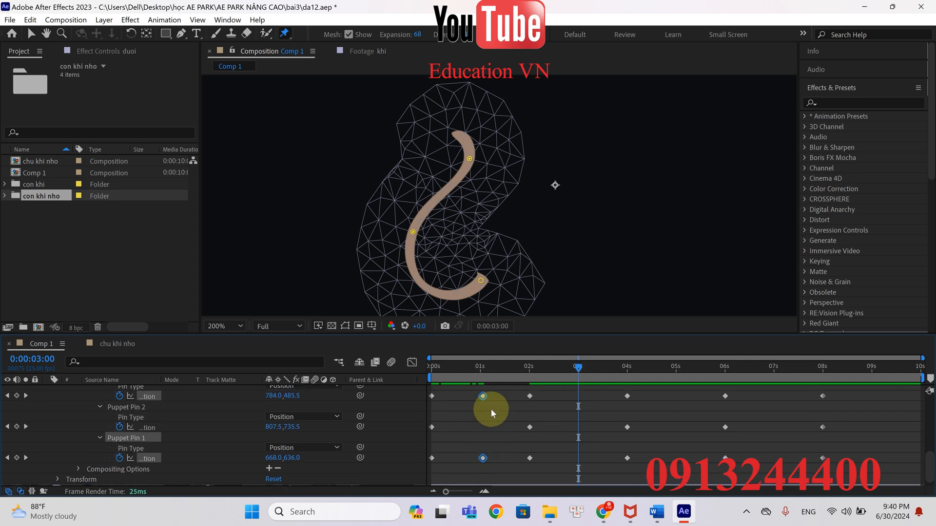
key("ctrl+v")
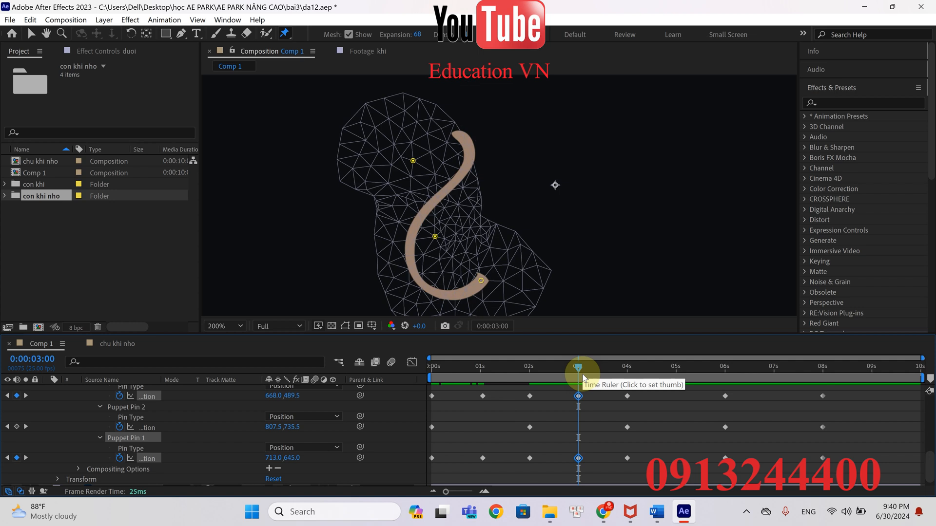
left_click_drag(578, 372, 678, 373)
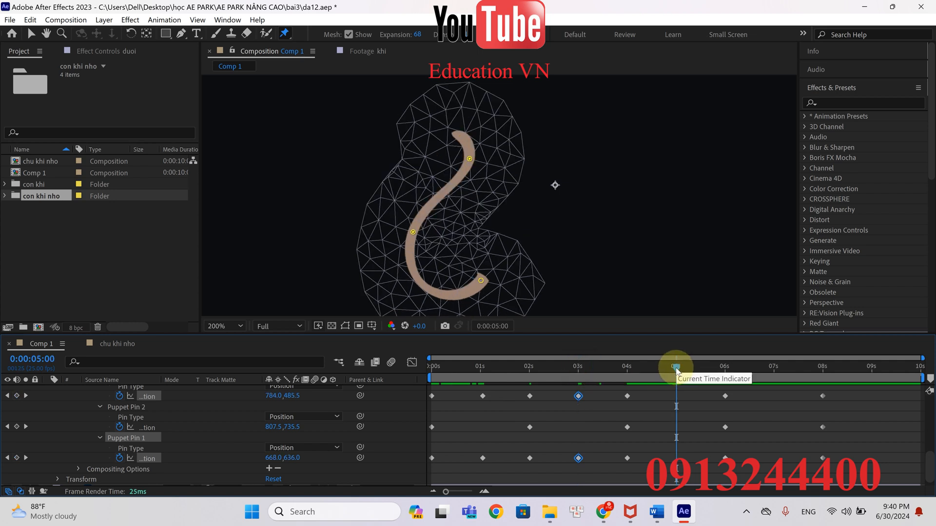
key("ctrl+v")
left_click_drag(676, 370, 773, 370)
key("ctrl+v")
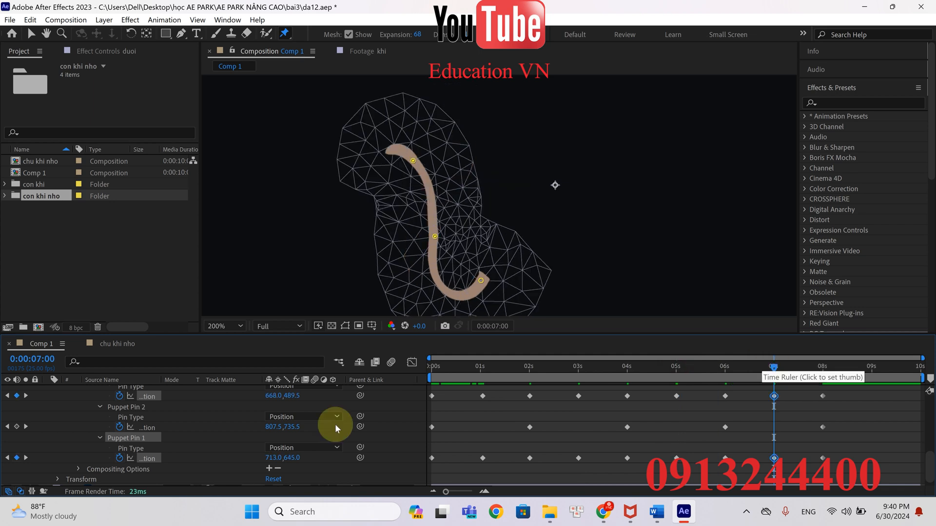
Collapse the duoi layer, turn off its solo and preview the tail's swing together with the whole monkey
scroll(15, 438, "up", 5)
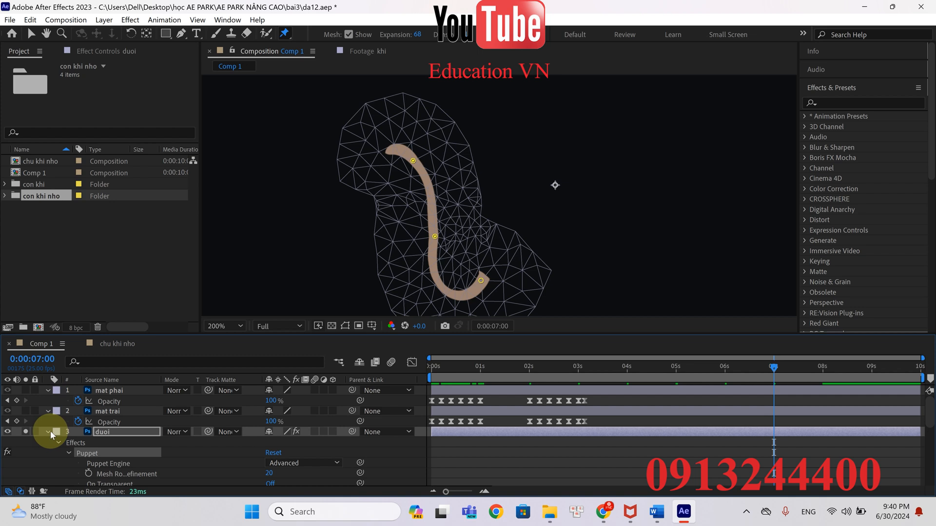
left_click(48, 432)
left_click(25, 432)
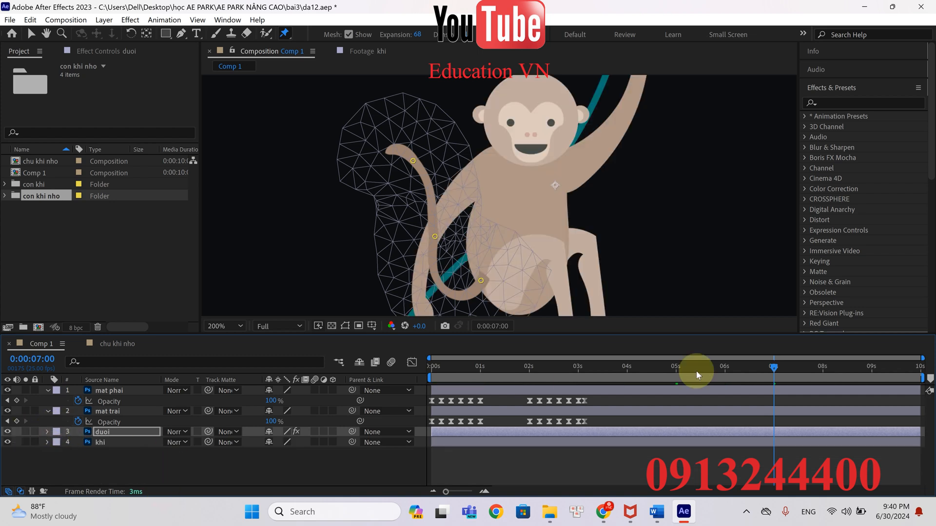
key("space")
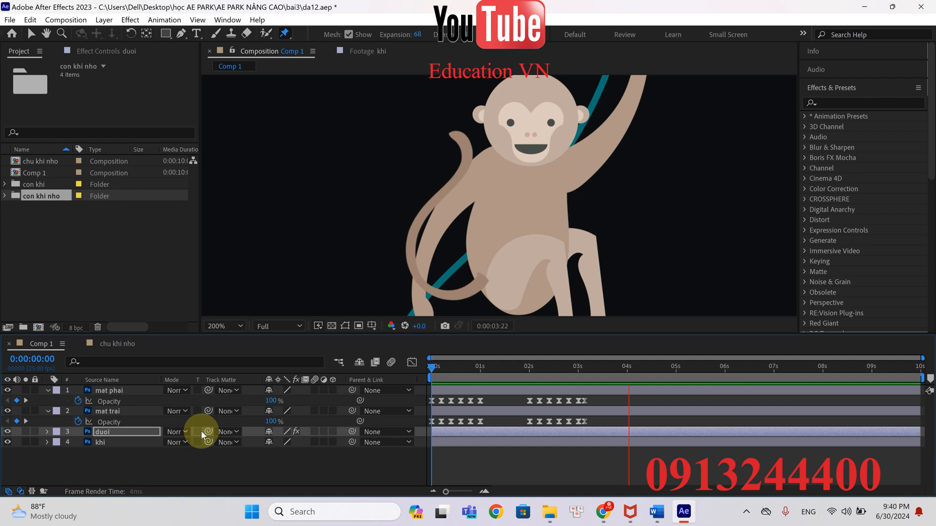
left_click(148, 461)
key("space")
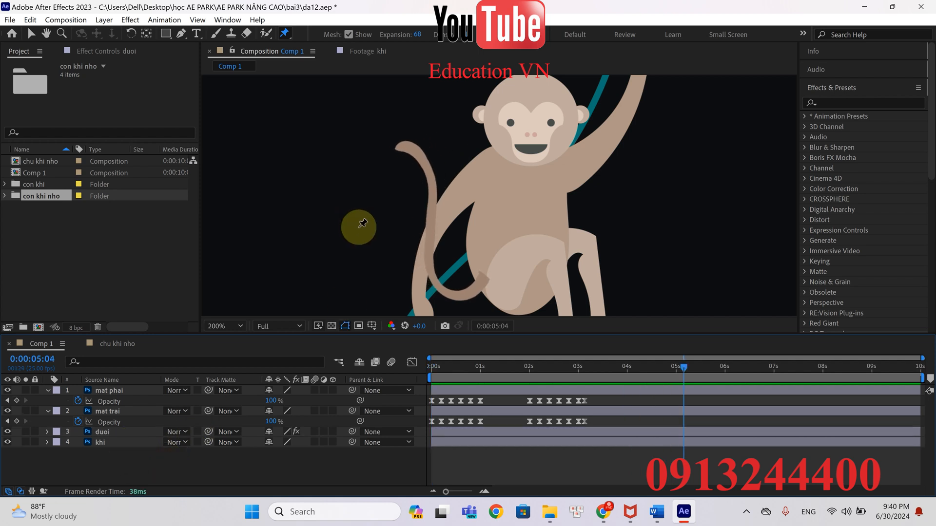
Play the complete monkey animation from the start and scrub through its first seconds to check the blinking and the tail
scroll(383, 228, "down", 1)
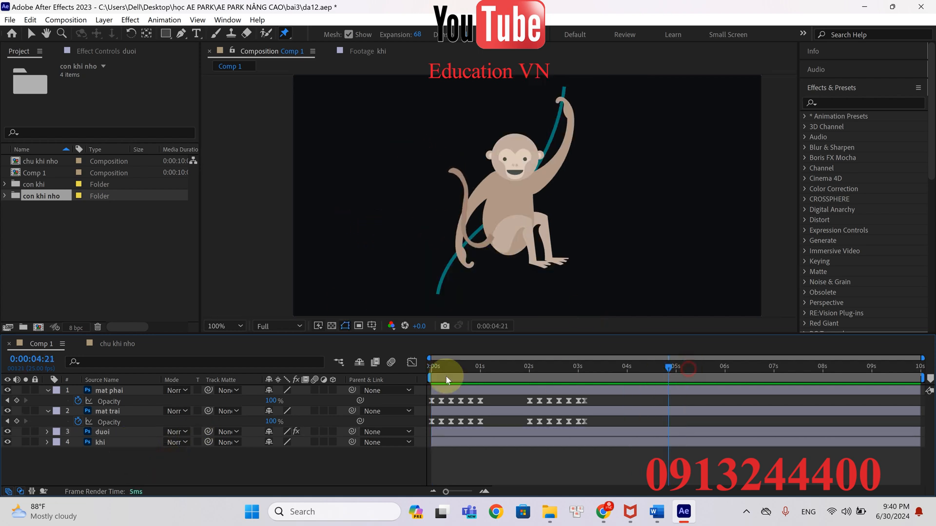
key("Home")
key("space")
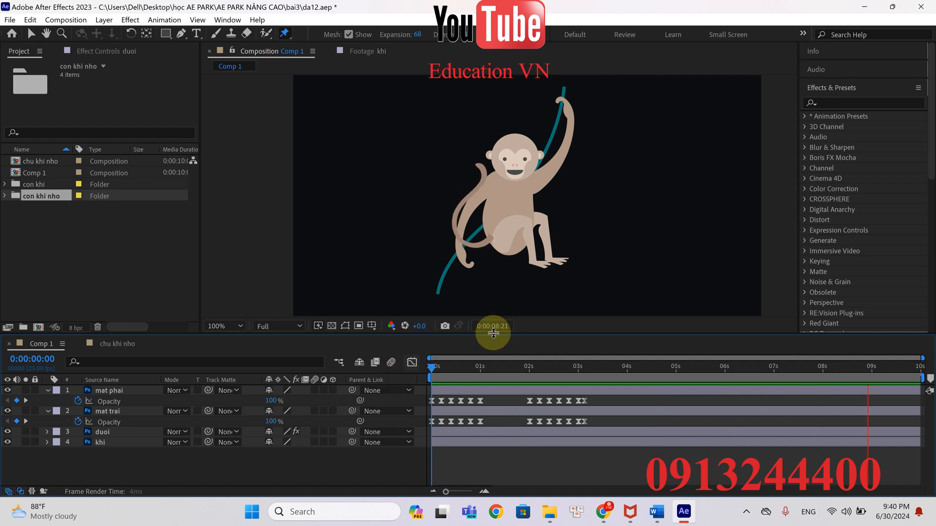
key("space")
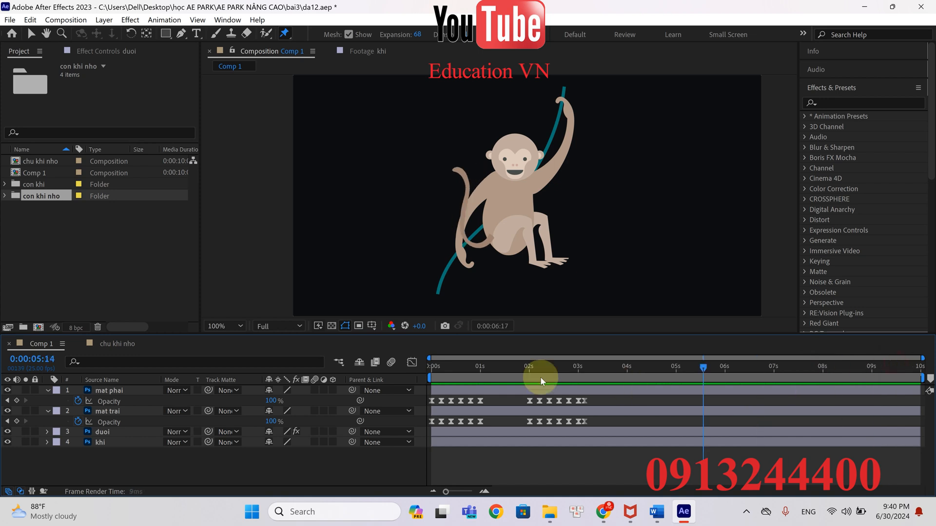
left_click_drag(464, 373, 415, 384)
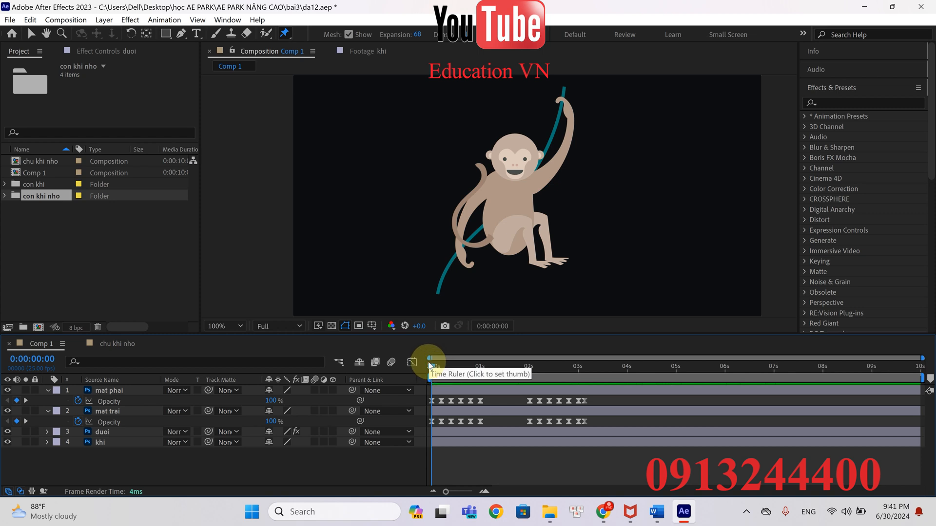
left_click_drag(432, 369, 557, 386)
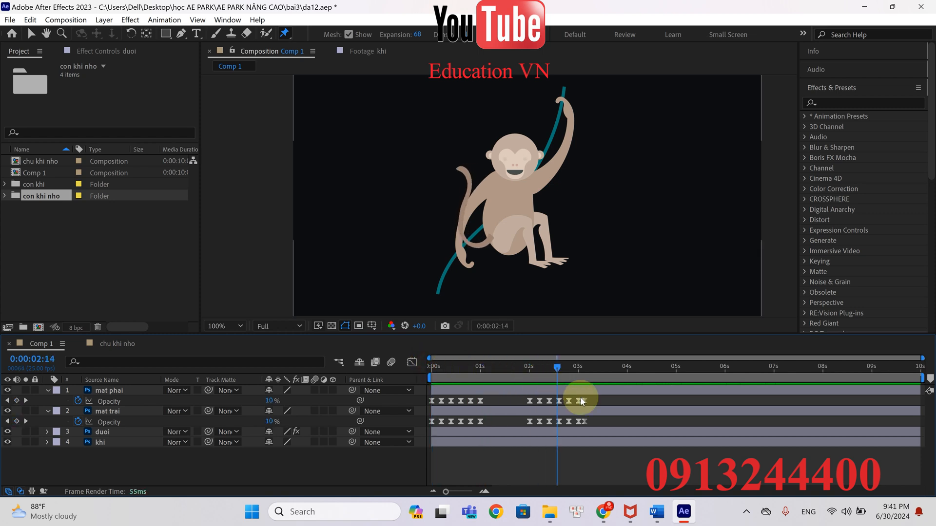
left_click(746, 511)
left_click(796, 433)
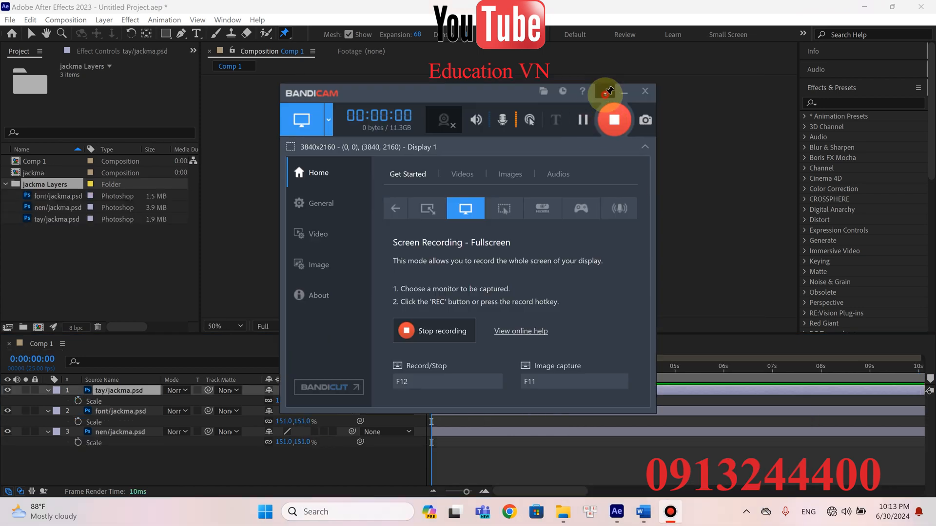
left_click(624, 92)
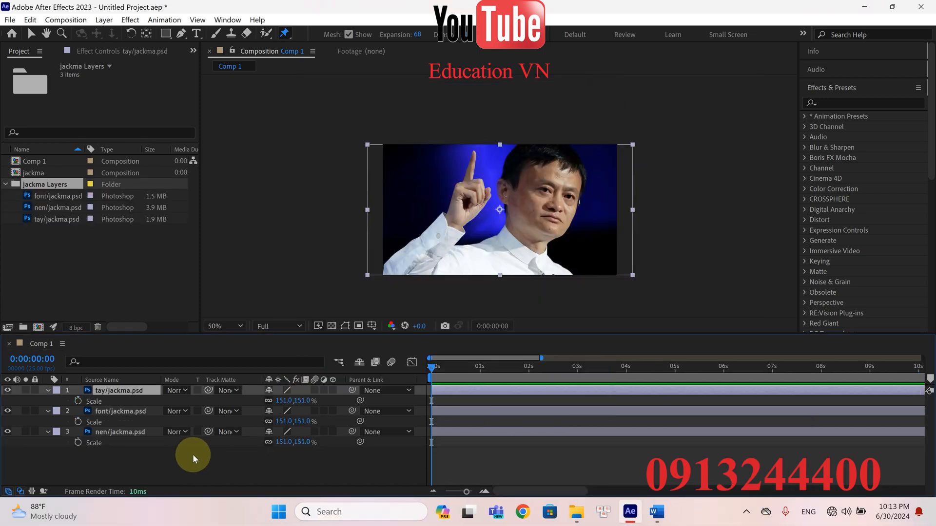
Select the tay/jackma.psd layer in Comp 1 and solo it to isolate the raised hand
left_click(121, 454)
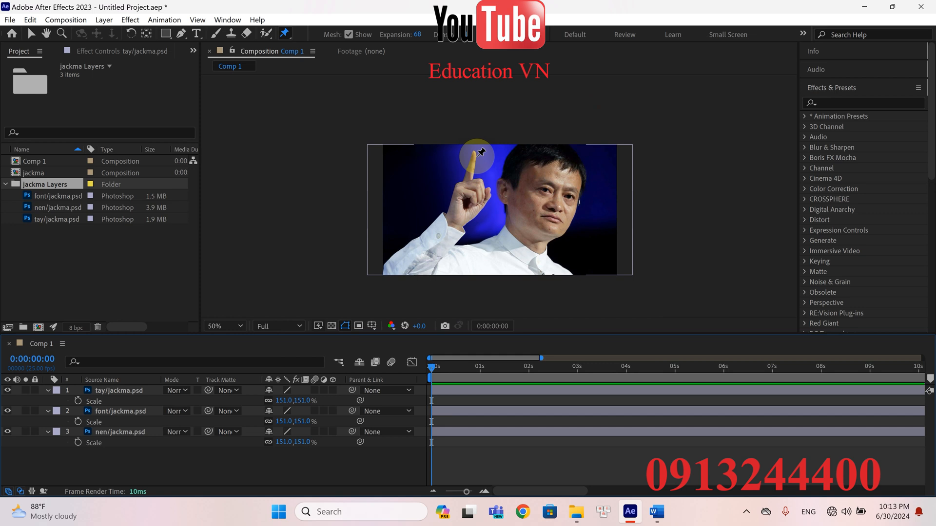
left_click(115, 391)
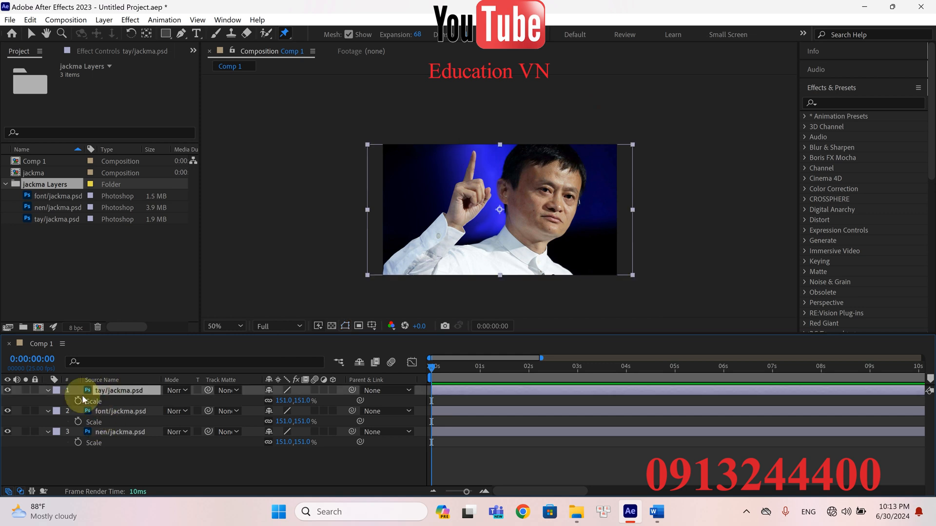
left_click(25, 391)
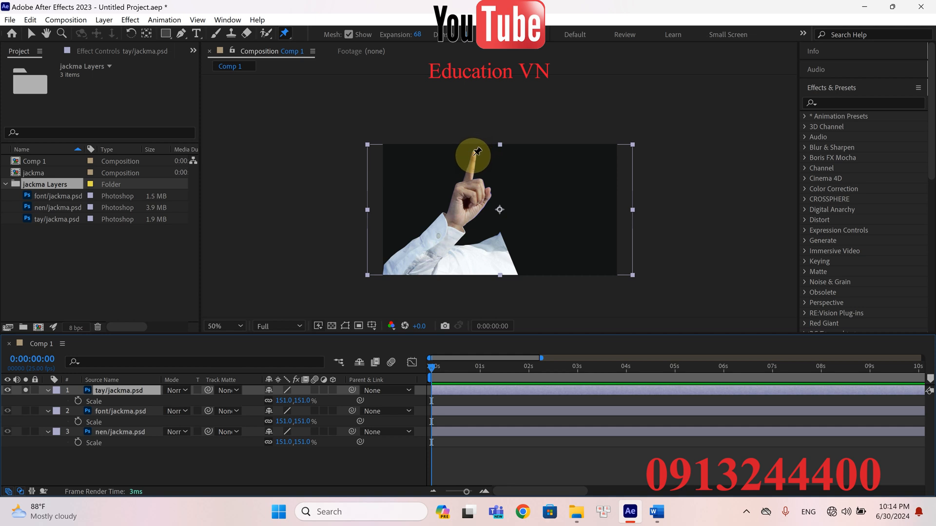
Place seven Puppet pins on the tay/jackma.psd layer: on the index finger, palm, wrist, forearm, lower sleeve and two across the shirt
scroll(477, 151, "up", 3)
scroll(443, 136, "down", 1)
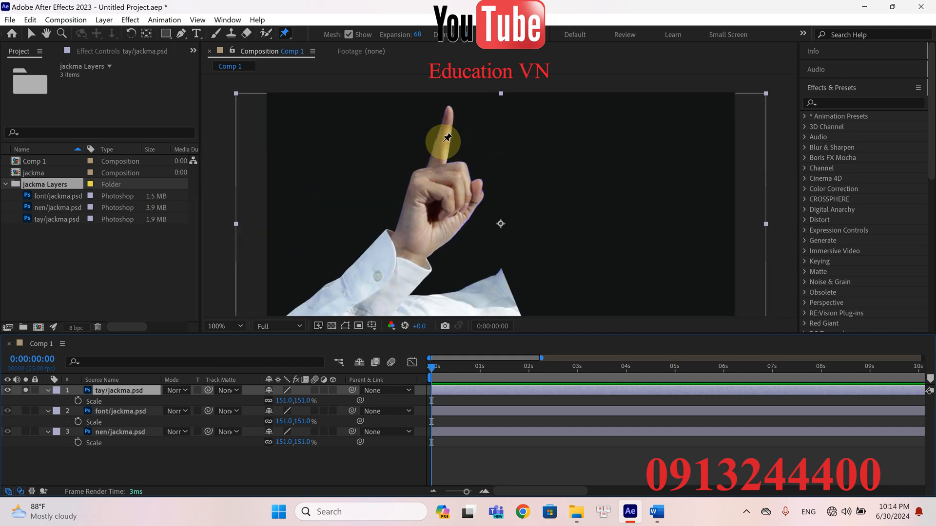
left_click(446, 138)
scroll(434, 195, "down", 2)
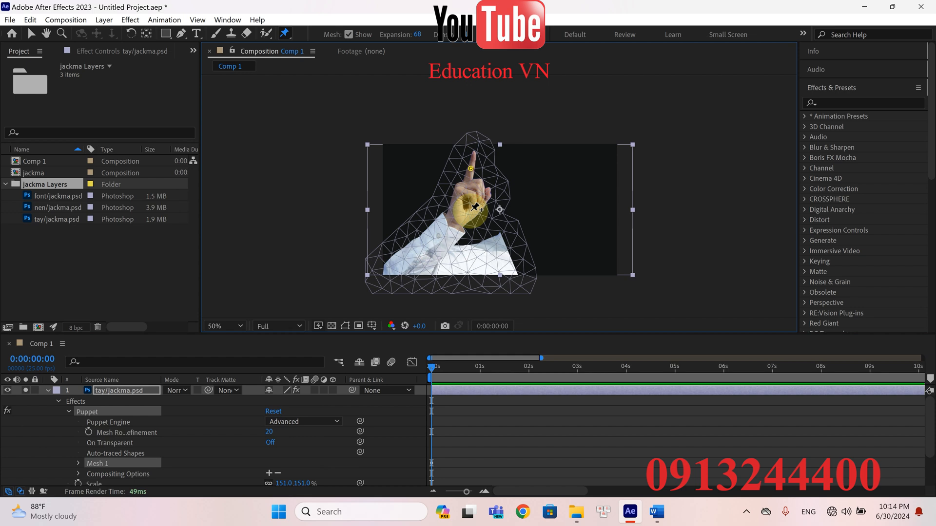
left_click(467, 207)
left_click(458, 224)
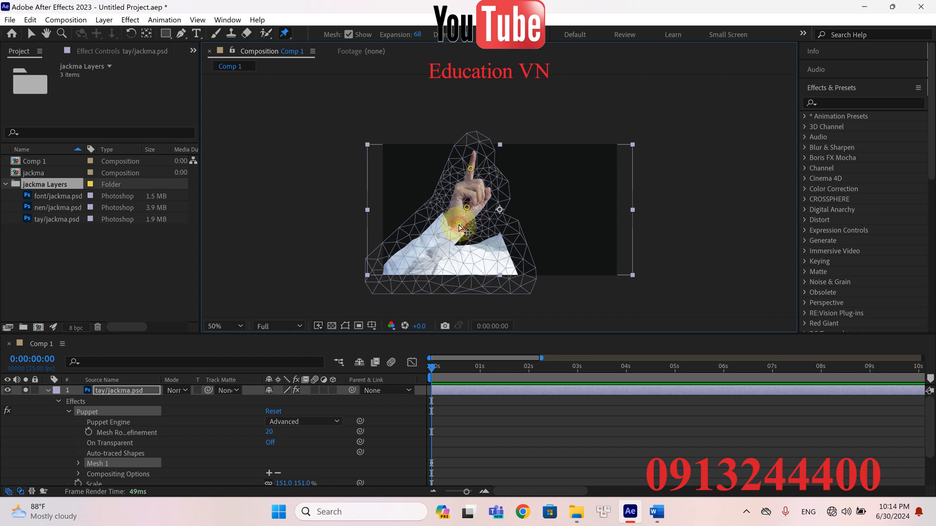
left_click(425, 256)
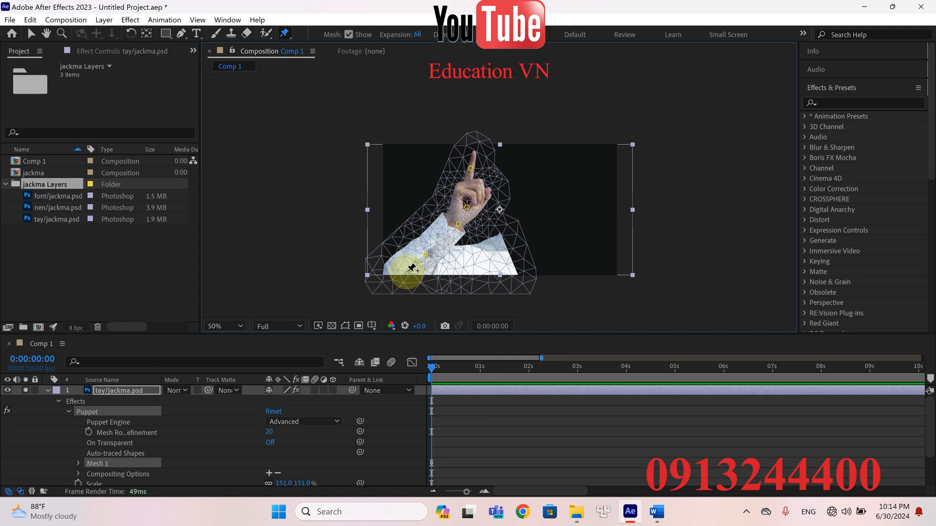
left_click(407, 271)
left_click(466, 263)
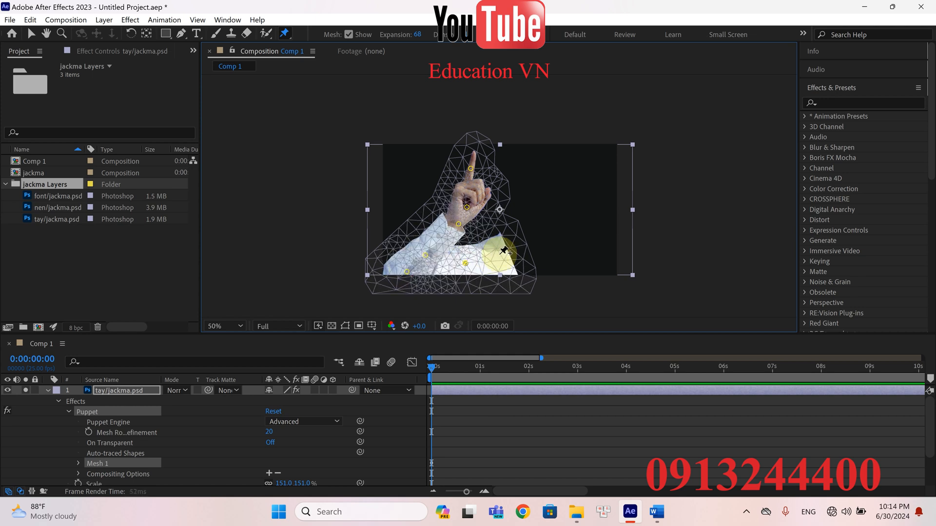
left_click(506, 253)
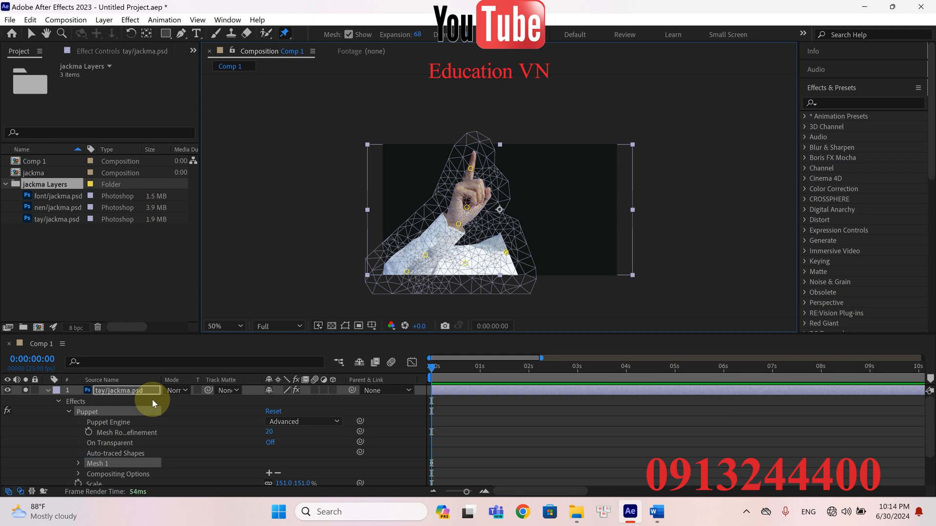
Expand the Deform group of Mesh 1 and the properties of all seven Puppet pins
left_click(77, 465)
scroll(77, 463, "down", 3)
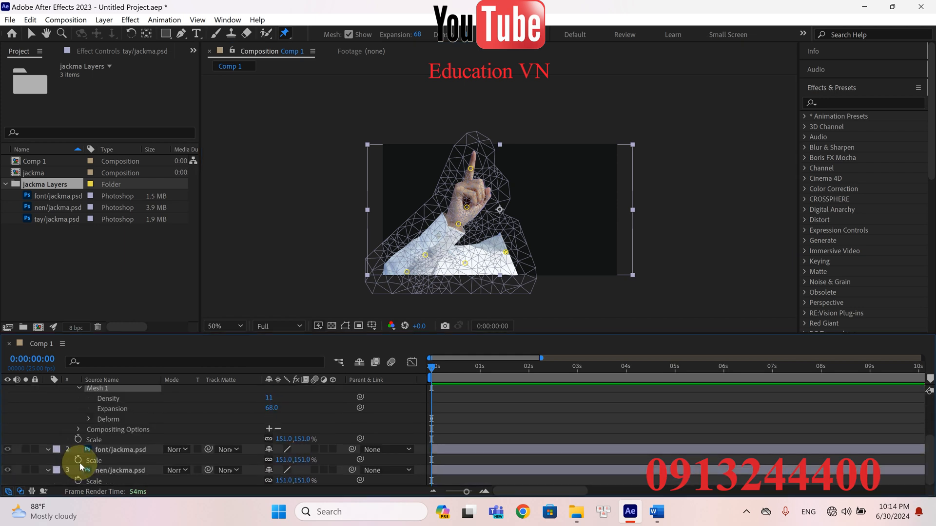
left_click(87, 419)
left_click_drag(81, 422, 117, 487)
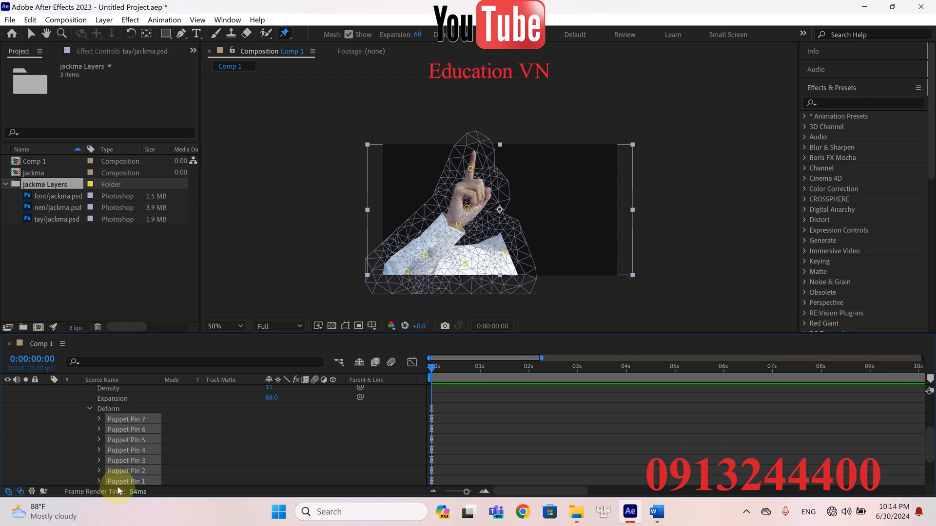
left_click(99, 420)
scroll(436, 388, "down", 3)
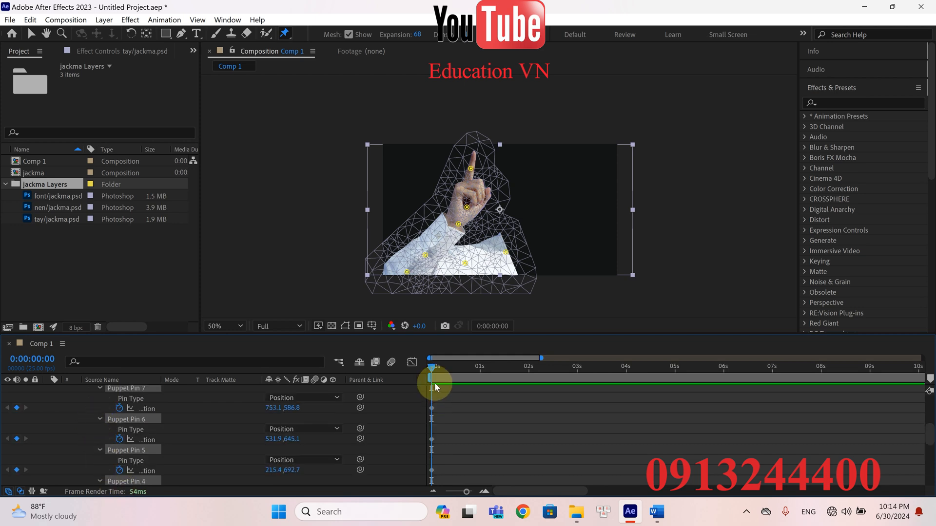
scroll(446, 416, "up", 3)
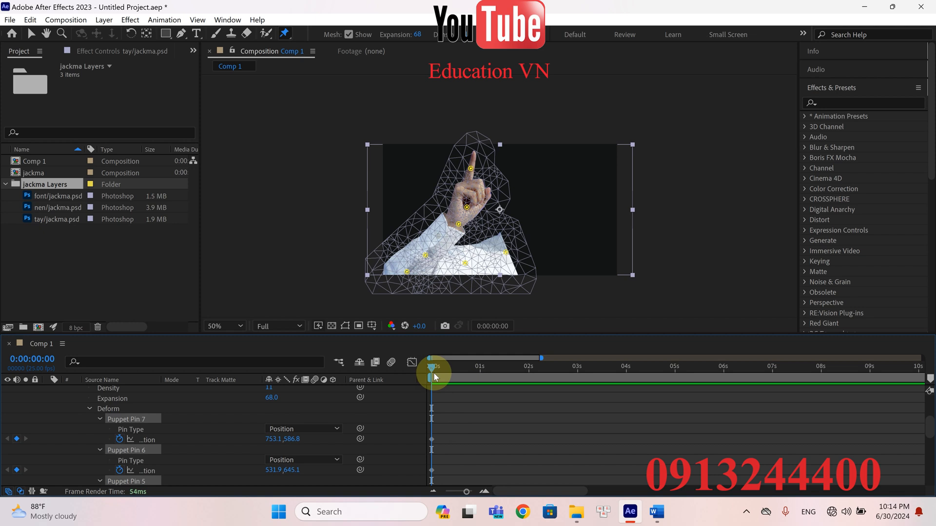
At 0:00:01:00, move only the finger's Puppet Pin 1 left to about 519.3, 134.5
left_click_drag(433, 365, 482, 367)
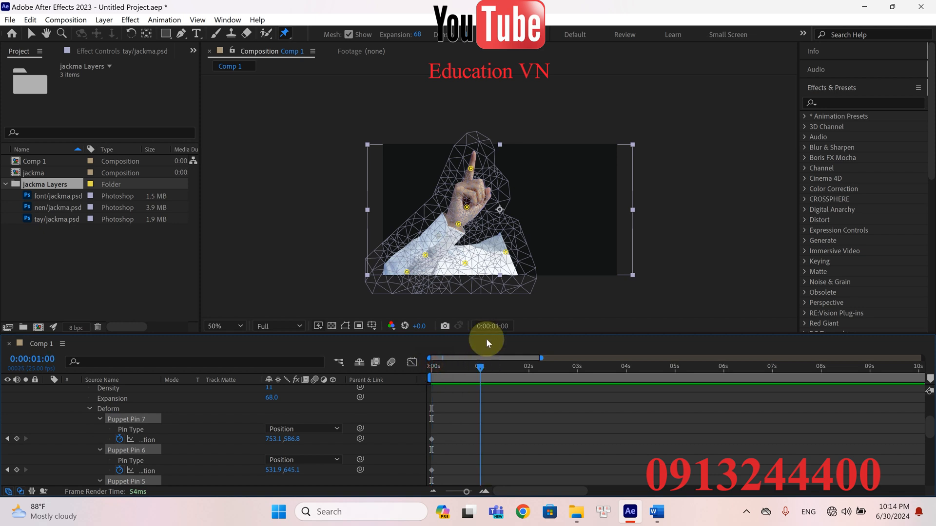
left_click_drag(468, 172, 463, 175)
key("ctrl+z")
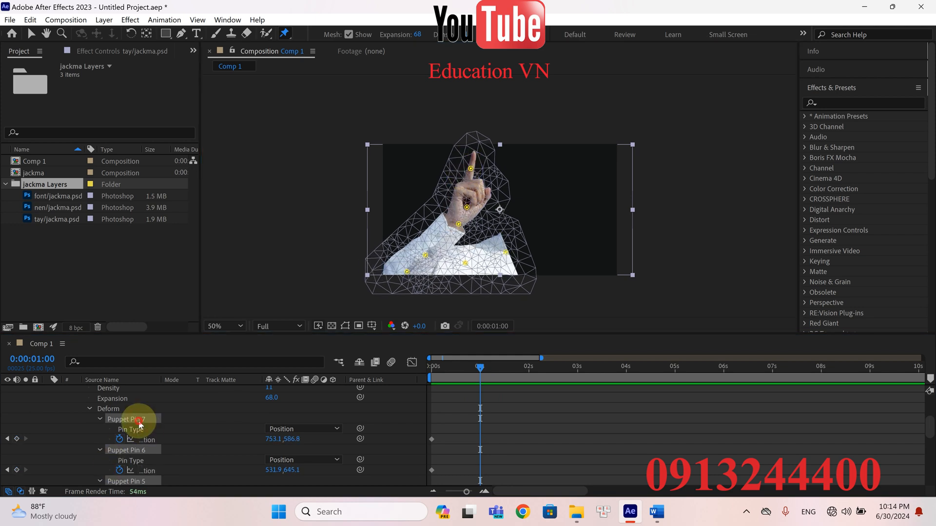
left_click(140, 450)
scroll(146, 448, "down", 5)
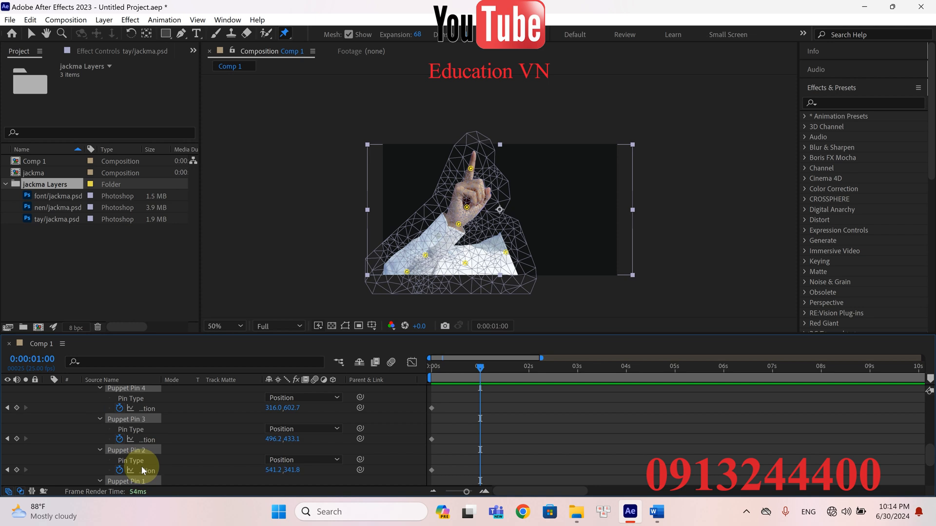
left_click(142, 470)
left_click(141, 437)
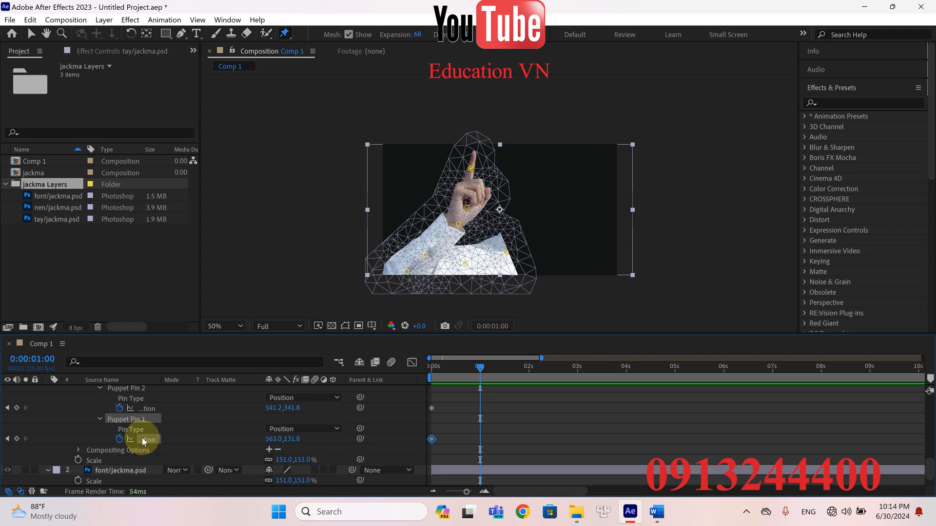
left_click_drag(470, 169, 463, 169)
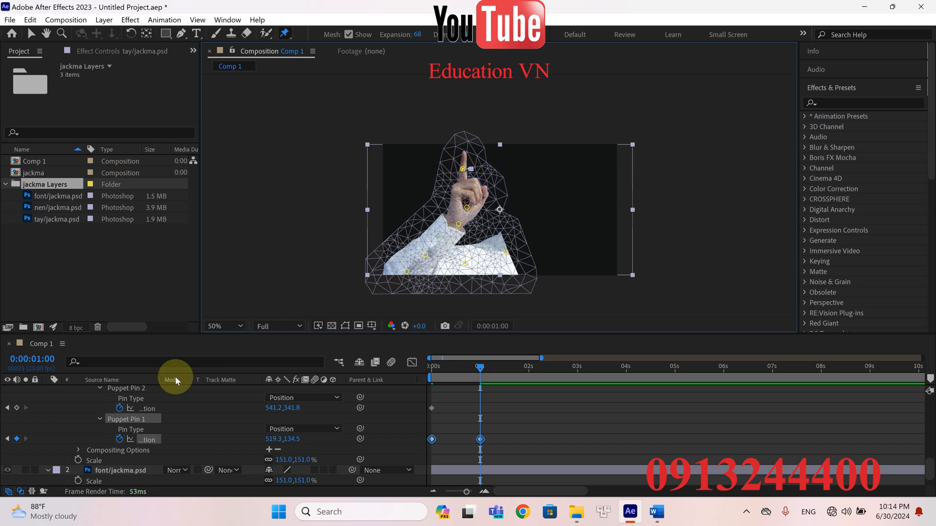
Nudge the palm's Puppet Pin 2 slightly left and up to about 537.2, 340.4 at 0:00:01:00
scroll(148, 414, "up", 1)
left_click(139, 420)
left_click_drag(466, 214, 466, 214)
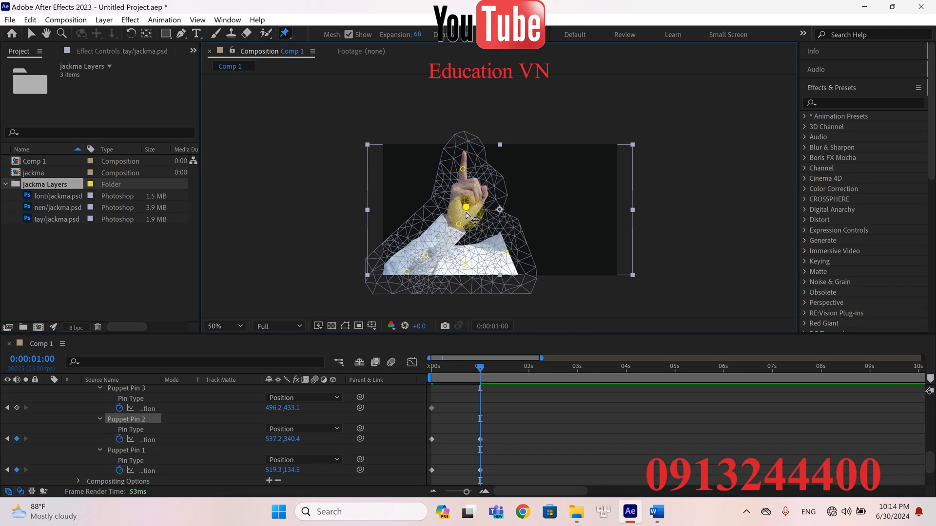
Move the palm's Puppet Pin 2 further left to about 513.4, 340.4 at 0:00:01:00
left_click_drag(465, 213, 460, 212)
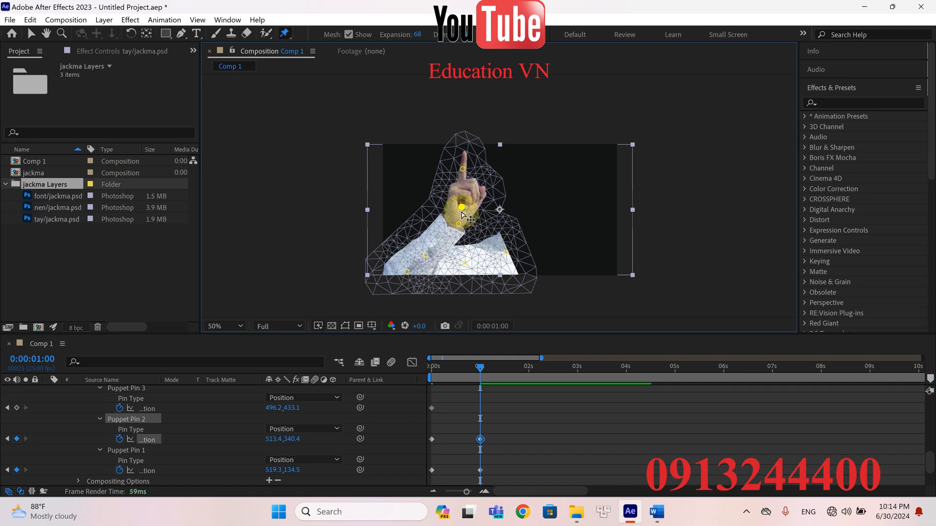
scroll(493, 400, "down", 2)
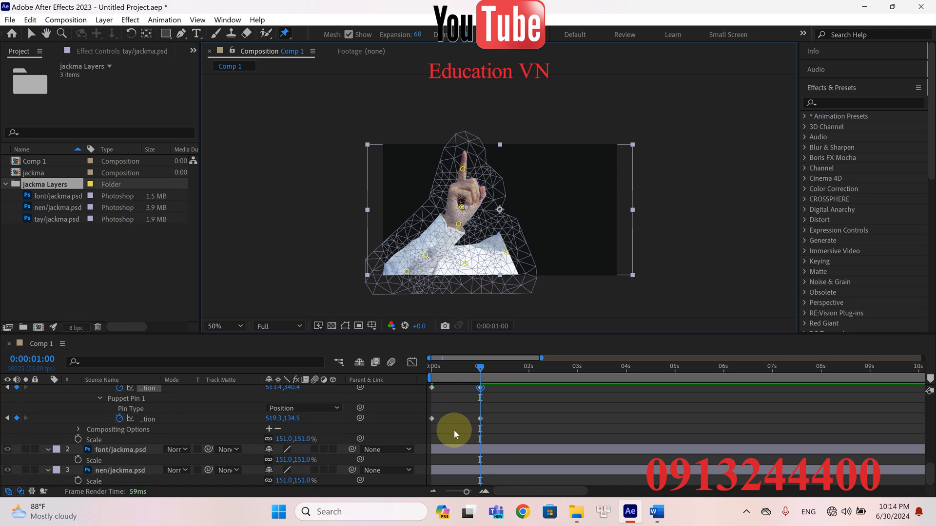
scroll(454, 434, "up", 1)
Copy the starting position keyframes of all seven Puppet pins and paste them at 0:00:02:00, 0:00:04:00 and 0:00:06:00
left_click(454, 453)
left_click_drag(453, 457, 423, 379)
mouse_move(431, 434)
left_mouse_down()
mouse_move(442, 510)
mouse_move(426, 368)
mouse_move(429, 470)
mouse_move(428, 422)
mouse_move(437, 417)
left_mouse_up()
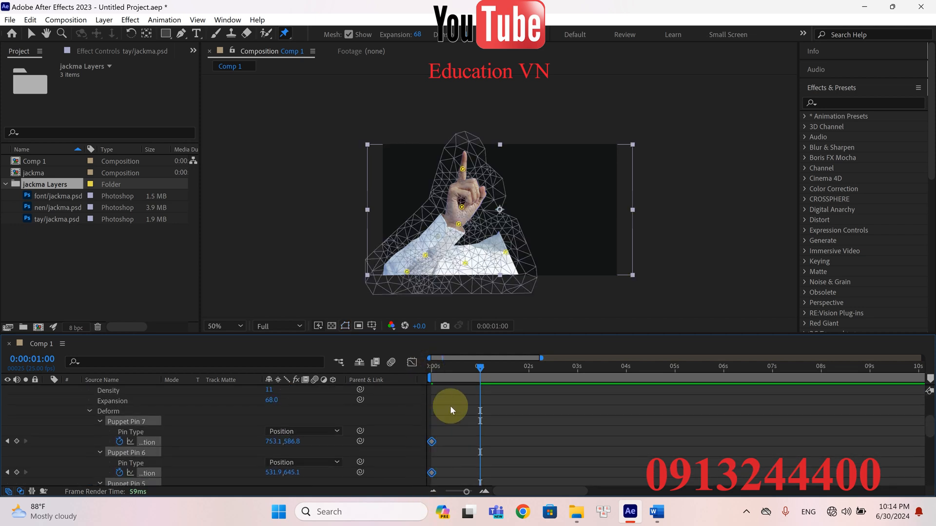
left_click_drag(487, 372, 426, 368)
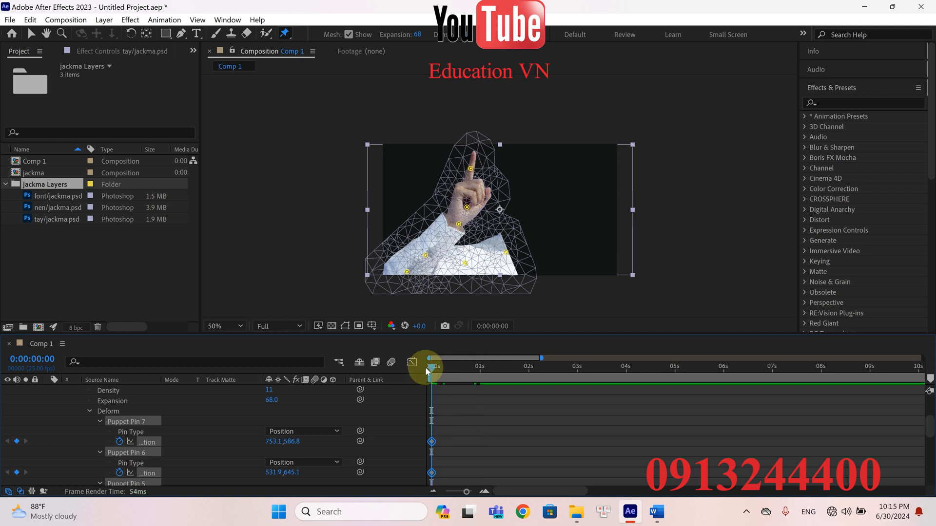
left_click_drag(430, 365, 529, 371)
key("ctrl+v")
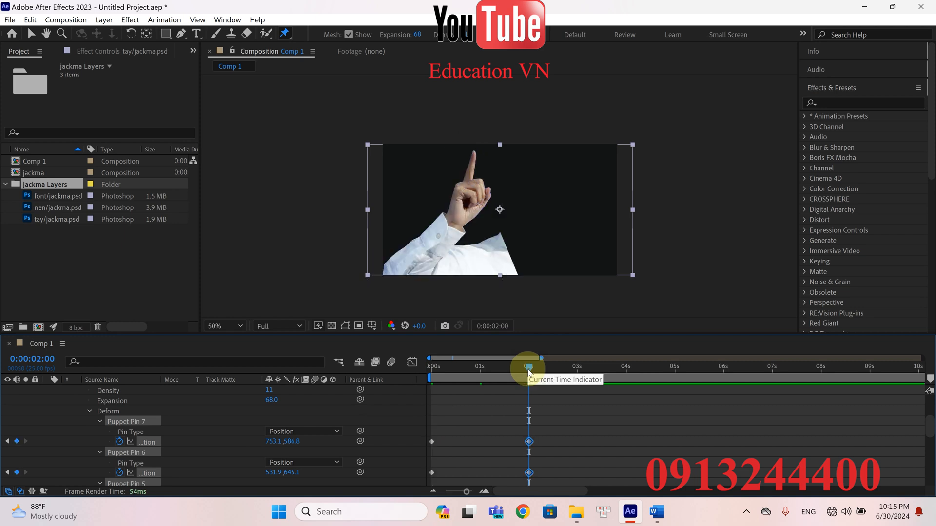
left_click_drag(619, 368, 723, 372)
key("ctrl+v")
key("ctrl+v")
Copy the 0:00:01:00 position keyframes of Puppet Pins 1 and 2 and paste them at 0:00:03:00 and 0:00:05:00
left_click_drag(497, 369, 481, 369)
scroll(484, 386, "down", 6)
left_click_drag(497, 446, 472, 405)
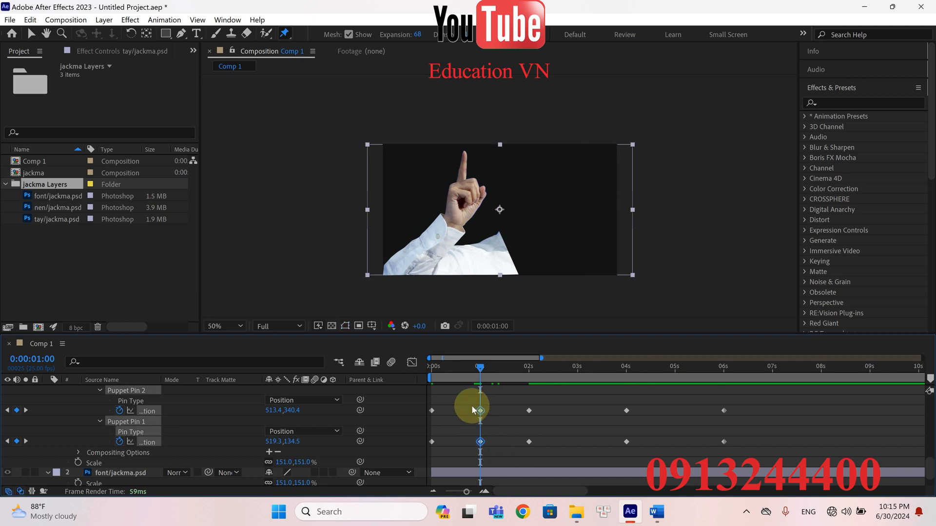
left_click_drag(483, 368, 671, 373)
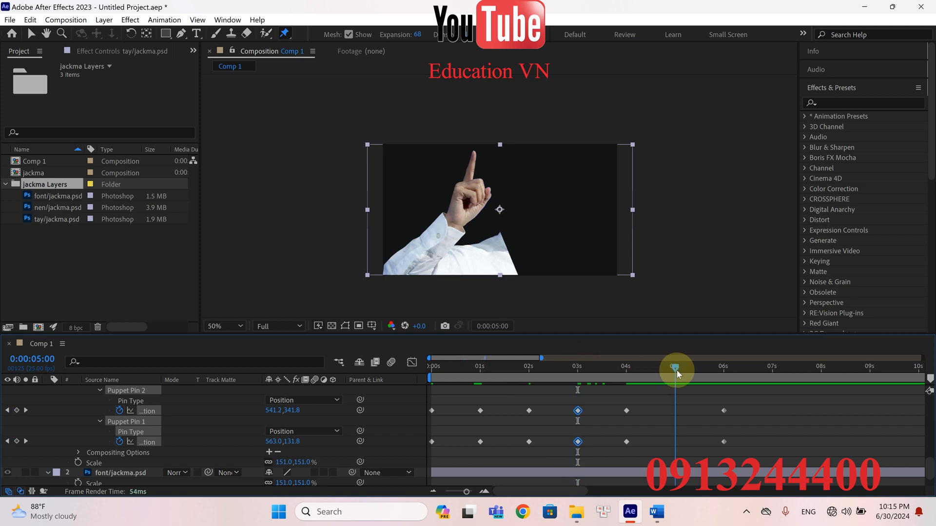
key("ctrl+v")
Collapse the Effects group of the tay/jackma.psd layer and turn off the layer's solo
scroll(56, 404, "up", 2)
scroll(56, 402, "up", 5)
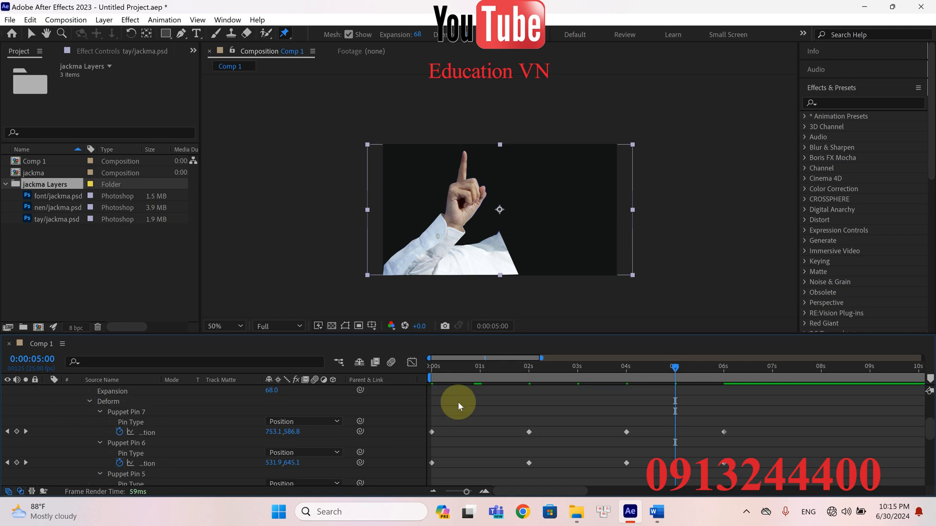
scroll(122, 410, "down", 3)
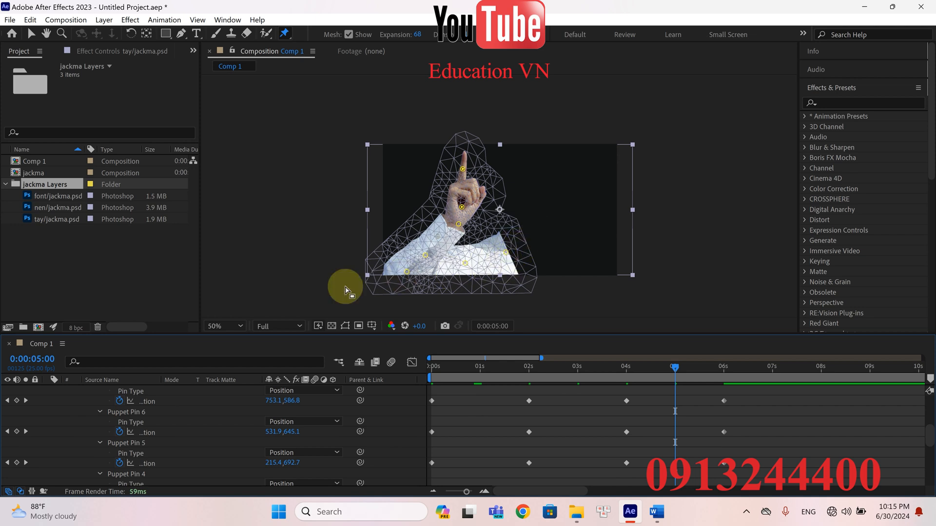
scroll(98, 412, "up", 10)
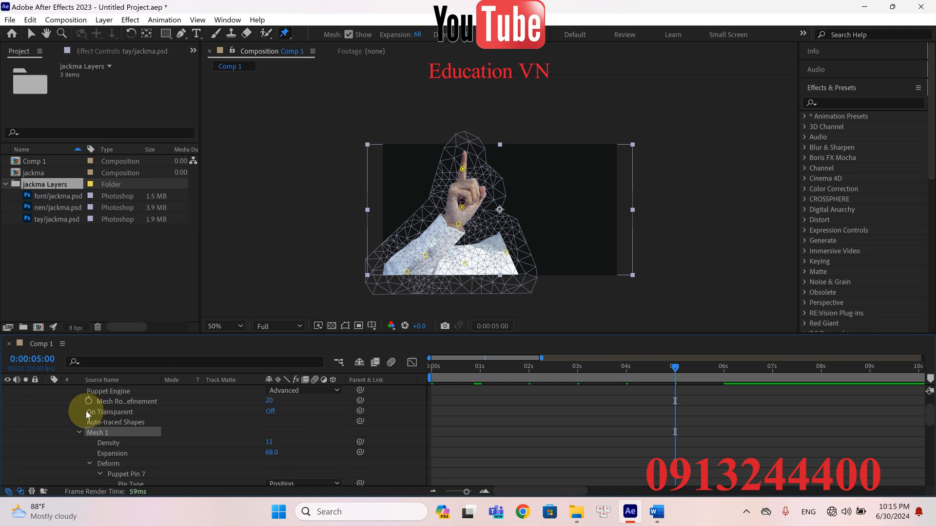
left_click(58, 402)
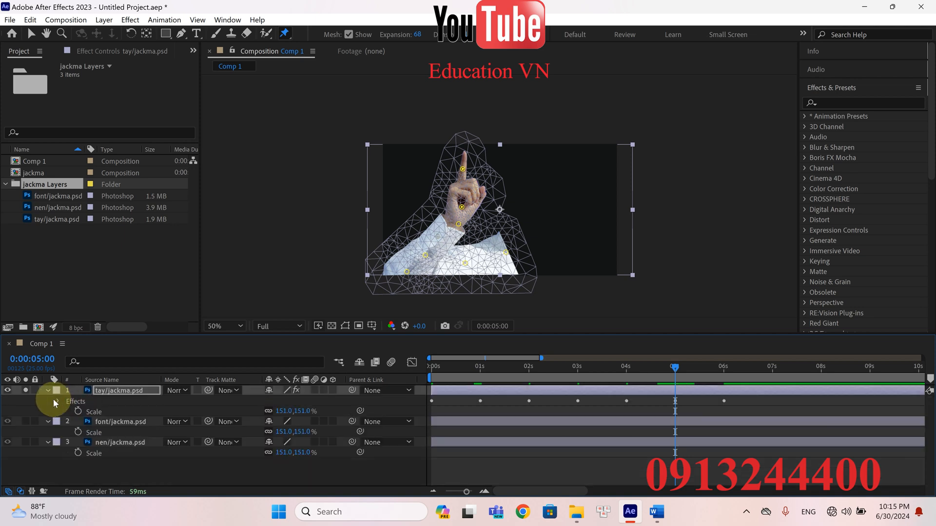
left_click(24, 392)
Play the hand animation from the start of the composition, then scrub back through it to examine the finger's movement
left_click_drag(674, 368, 355, 388)
key("space")
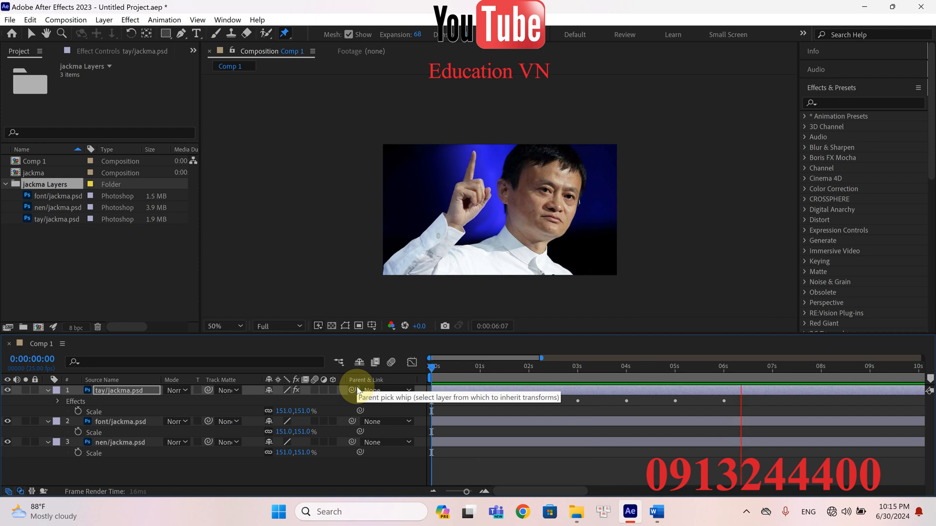
key("space")
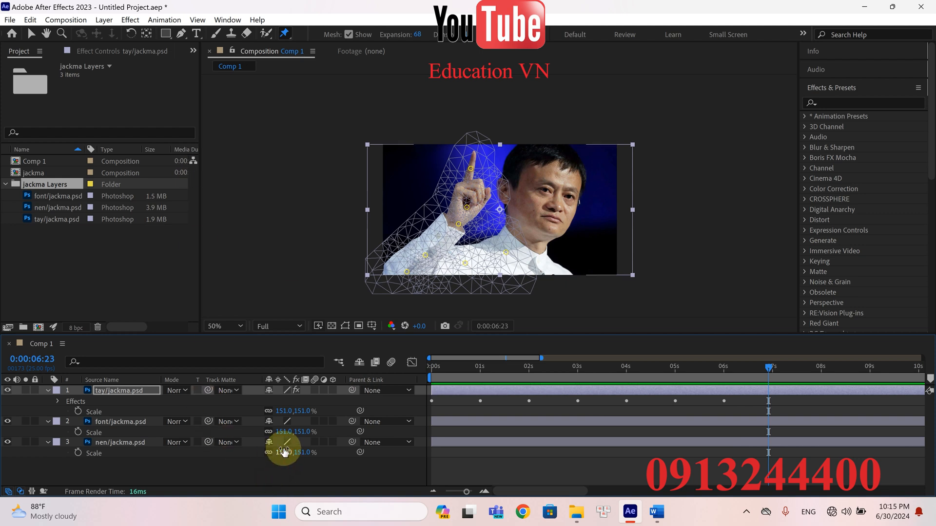
left_click_drag(770, 367, 434, 382)
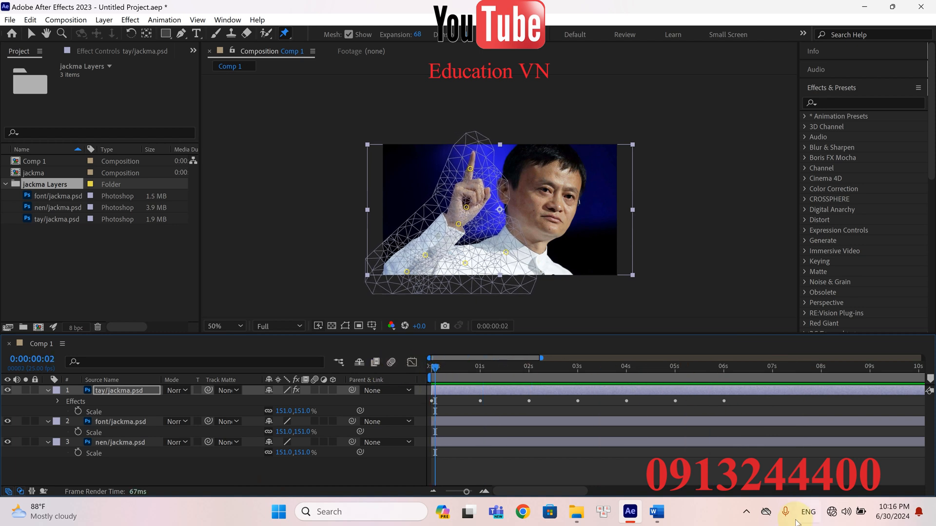